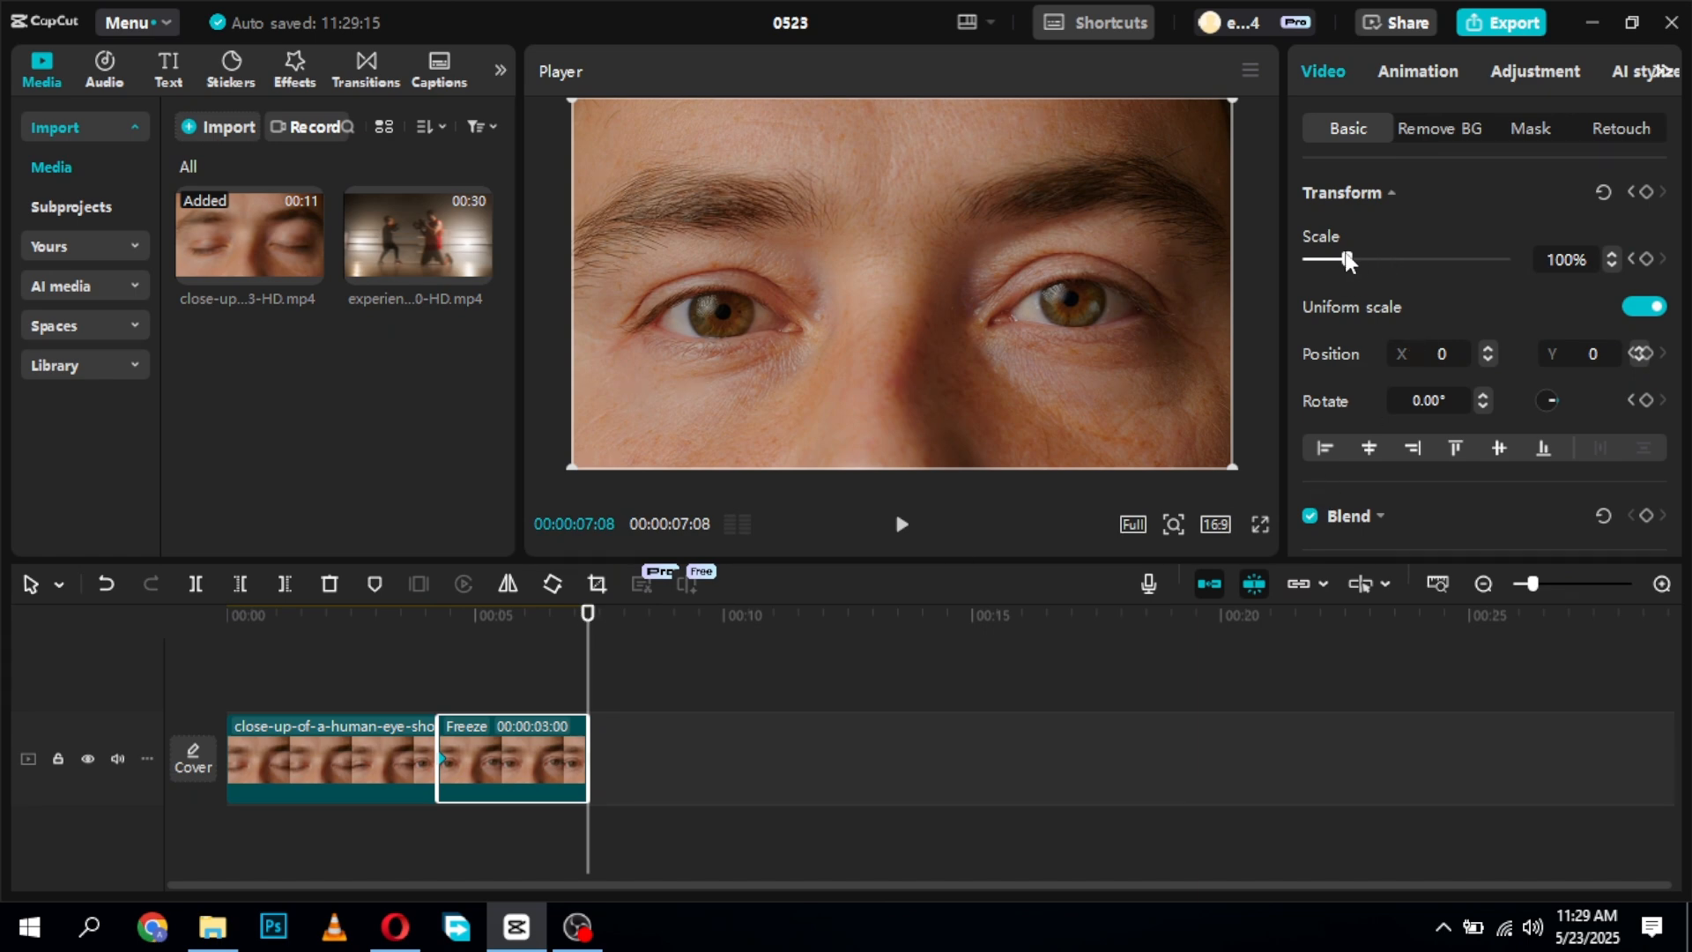
Scale the freeze-frame clip up to 500% at its end and center the right-hand pupil at about X -5043, Y 349
{"action": "left_click_drag", "start_coordinate": [1346, 260], "coordinate": [1425, 262]}
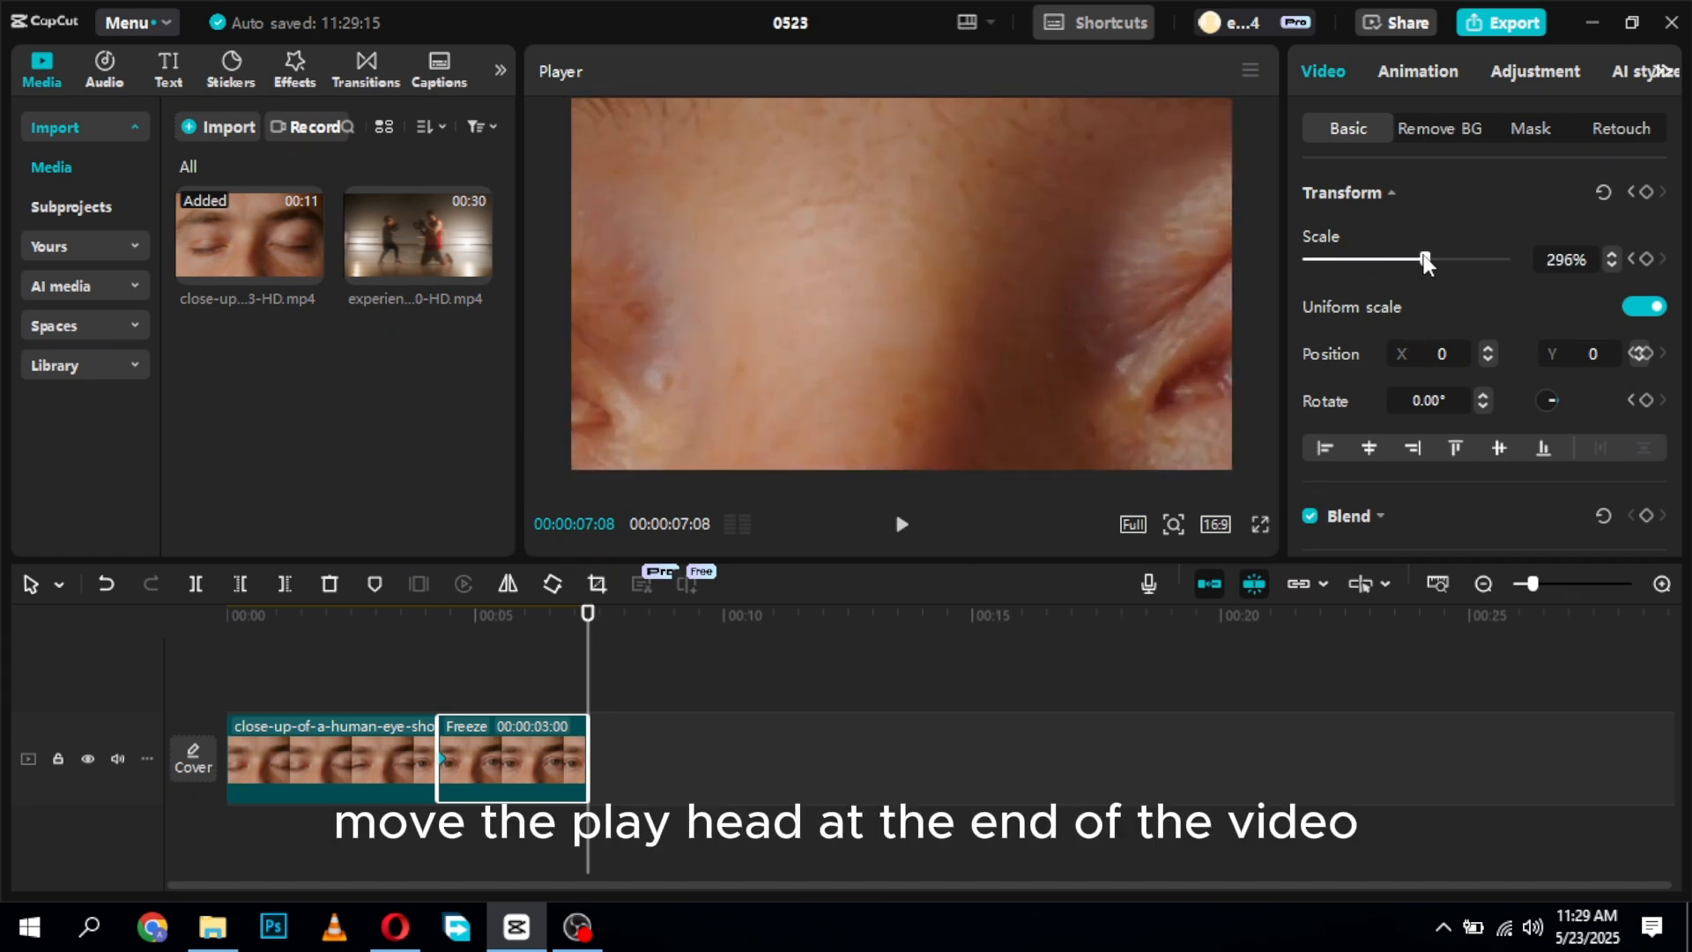
{"action": "left_click_drag", "start_coordinate": [1061, 325], "coordinate": [532, 317]}
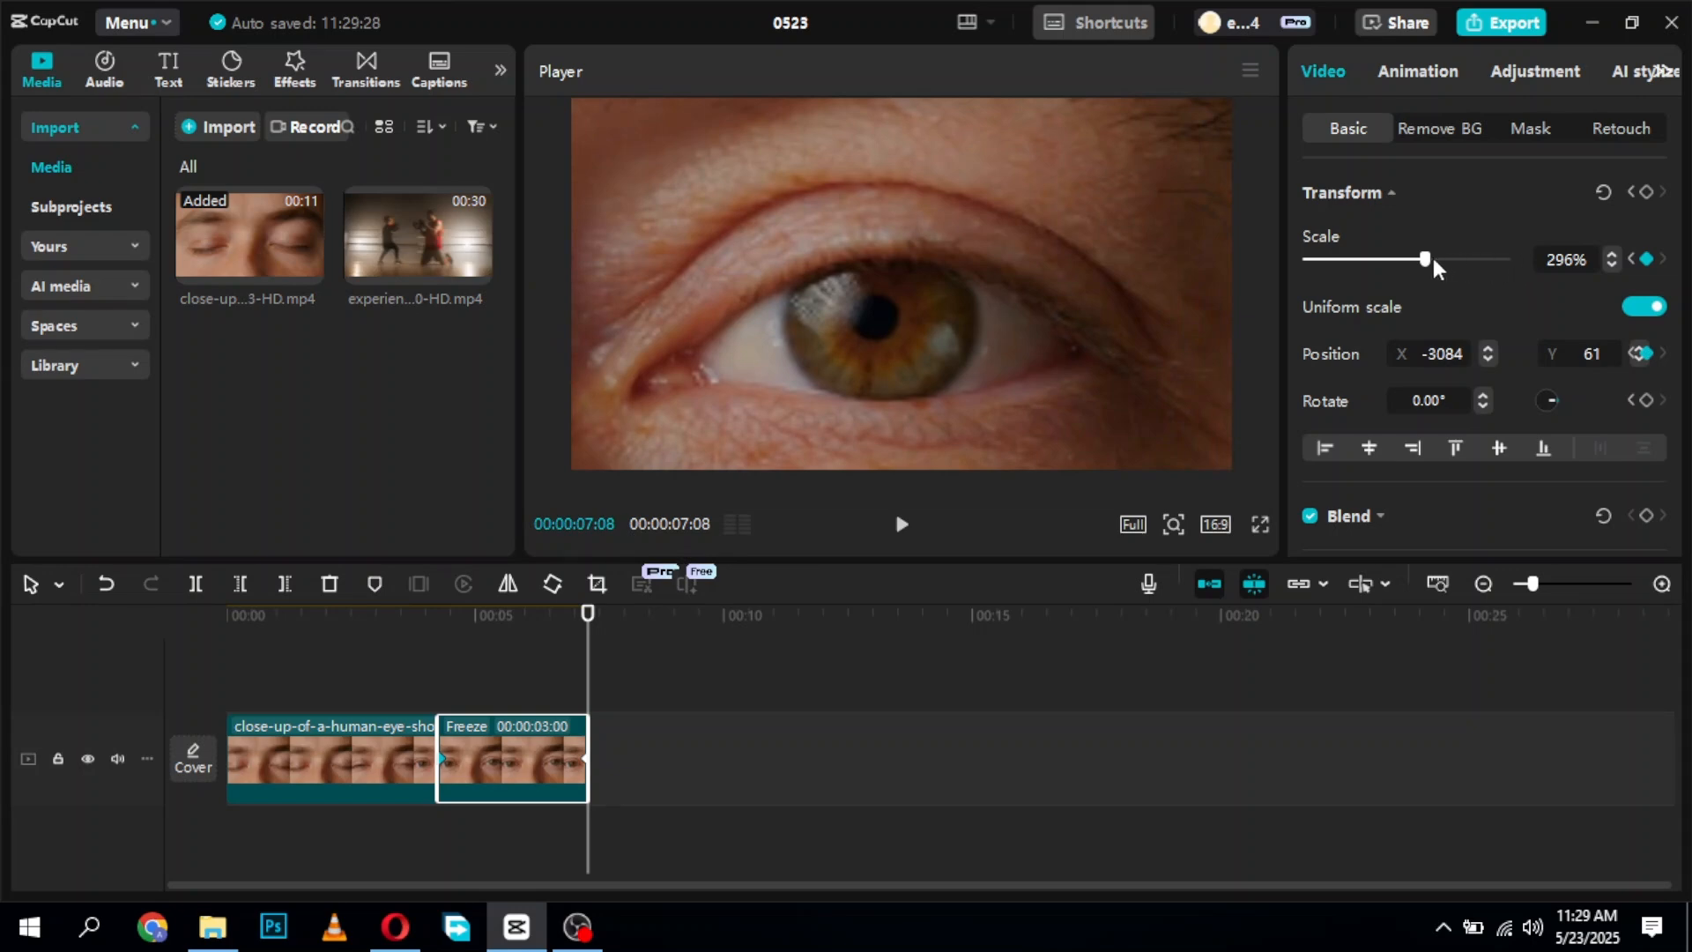
{"action": "left_click_drag", "start_coordinate": [1431, 257], "coordinate": [1526, 257]}
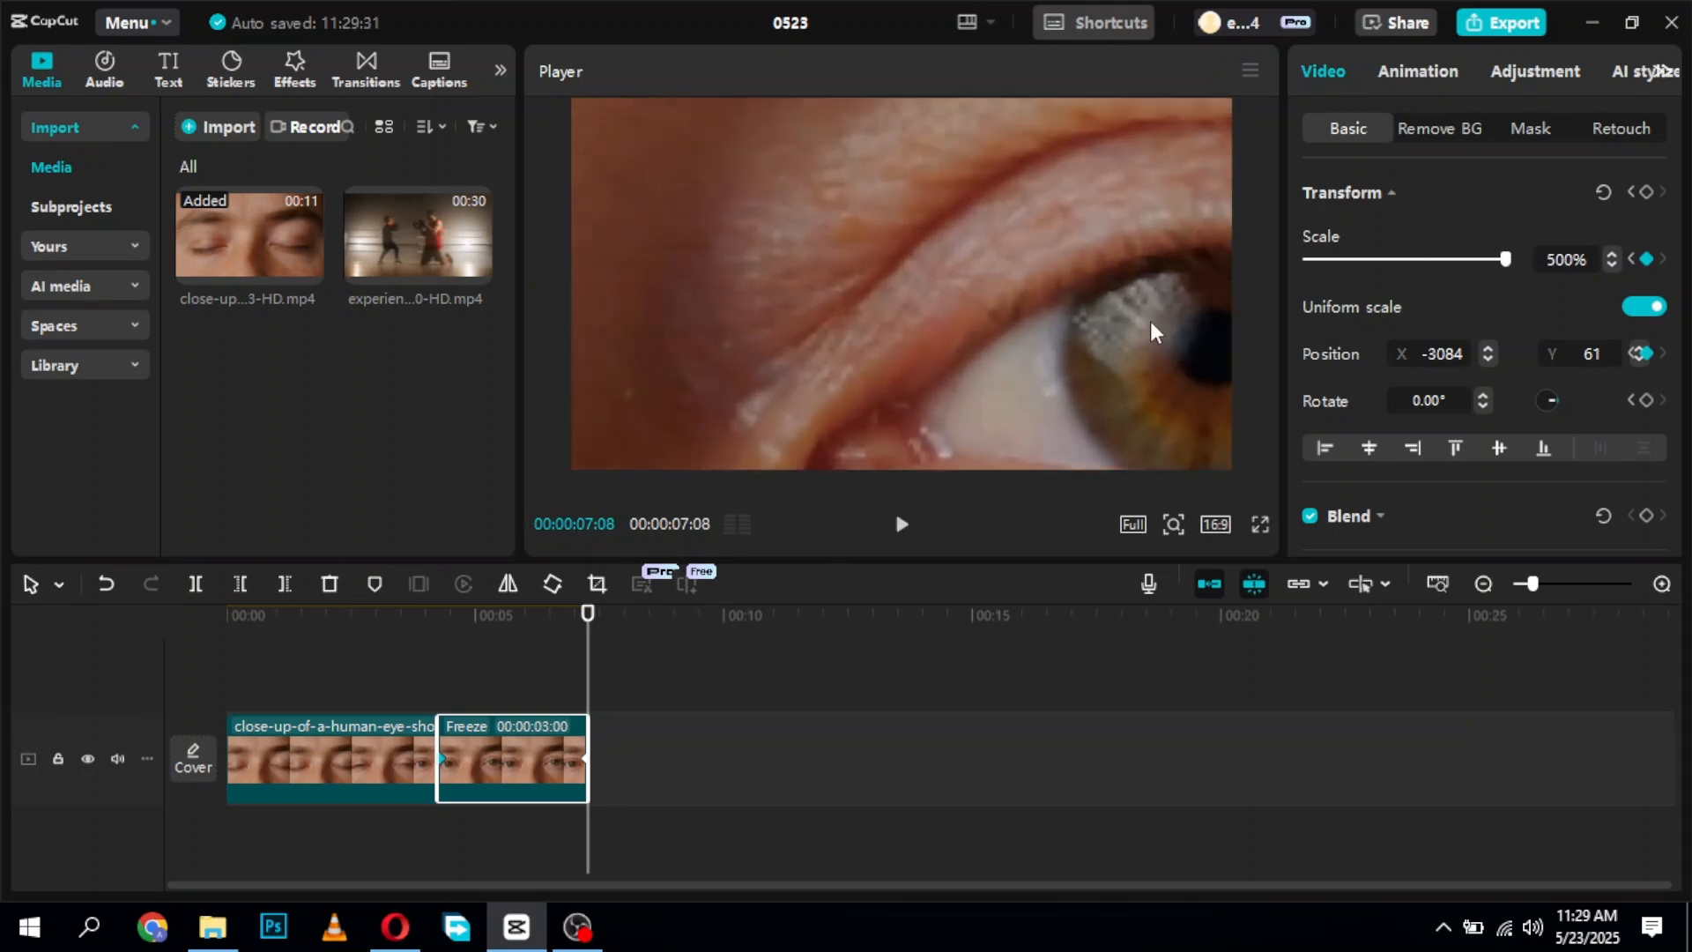
{"action": "left_click_drag", "start_coordinate": [1150, 323], "coordinate": [738, 309]}
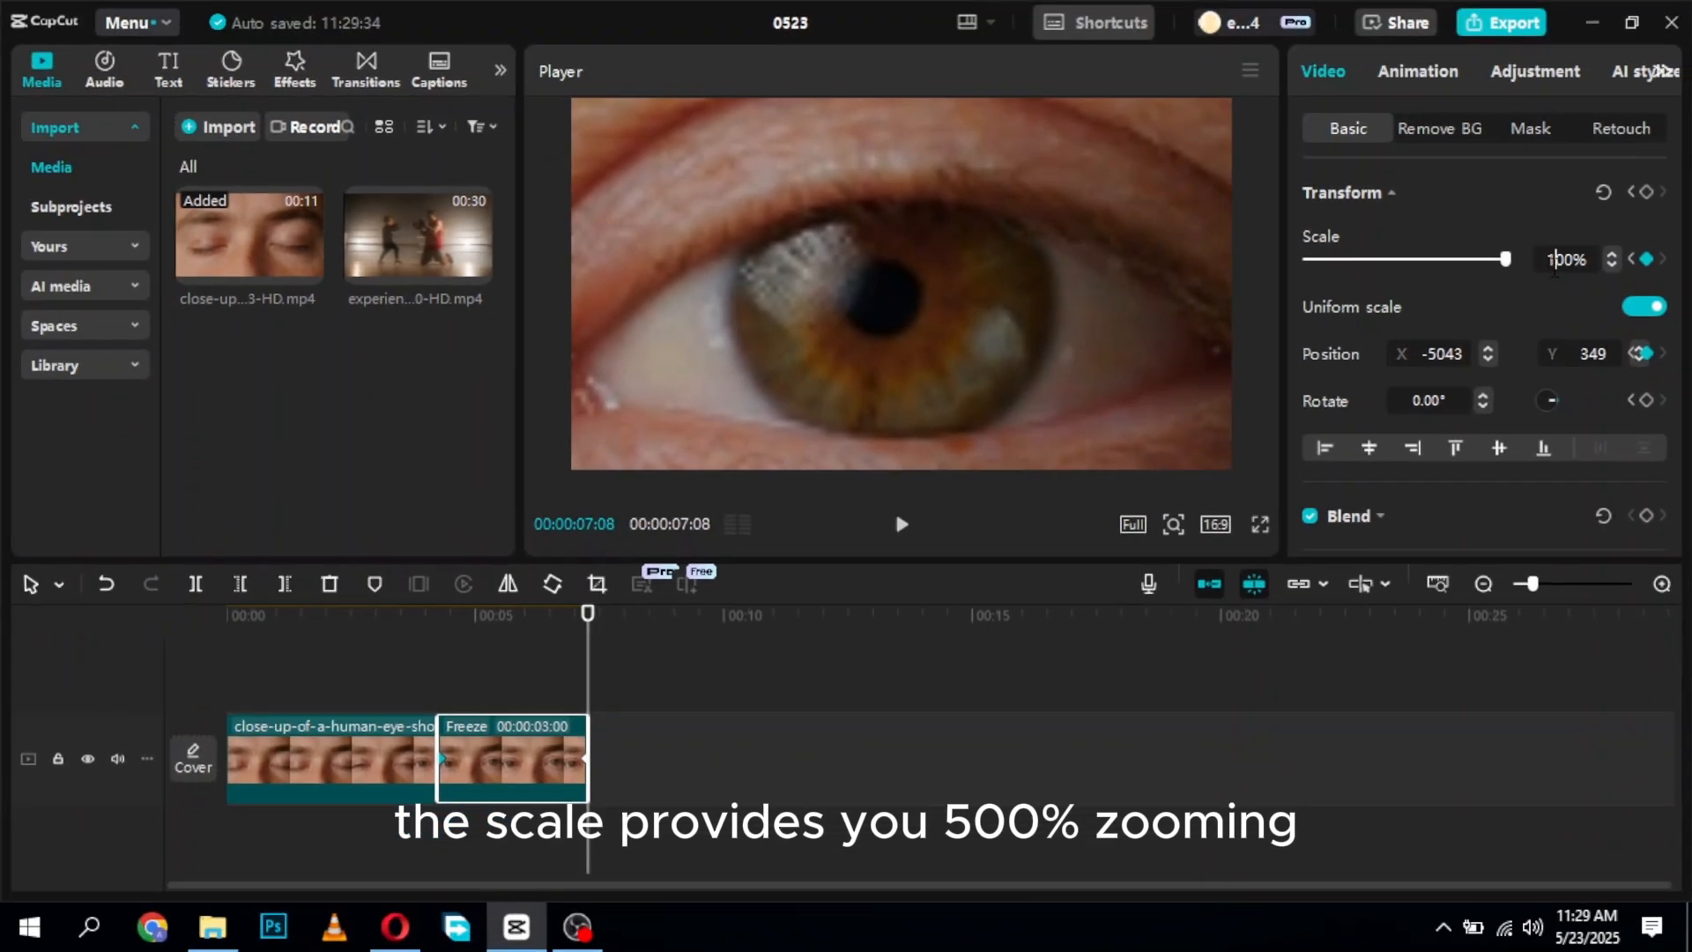
Set the freeze clip's scale to 1500% and reposition it to about X -15021, Y 1256 to center the pupil
{"action": "type", "text": "5"}
{"action": "key", "text": "Return"}
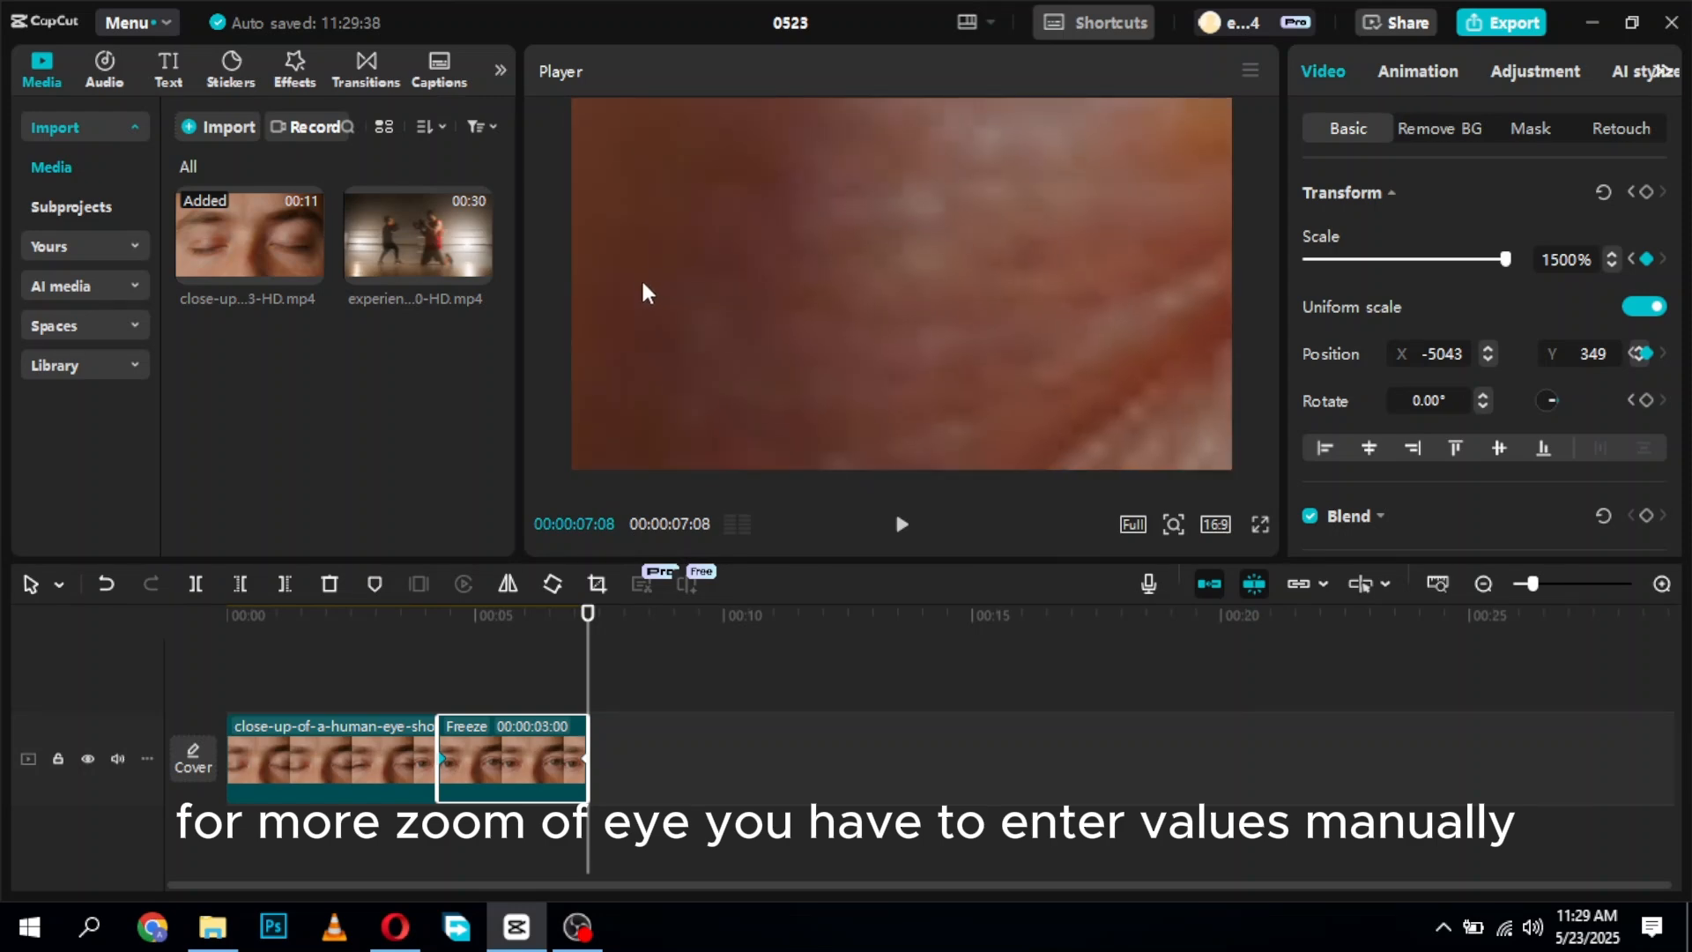
{"action": "left_click_drag", "start_coordinate": [643, 283], "coordinate": [150, 5]}
{"action": "left_click_drag", "start_coordinate": [970, 313], "coordinate": [477, 290]}
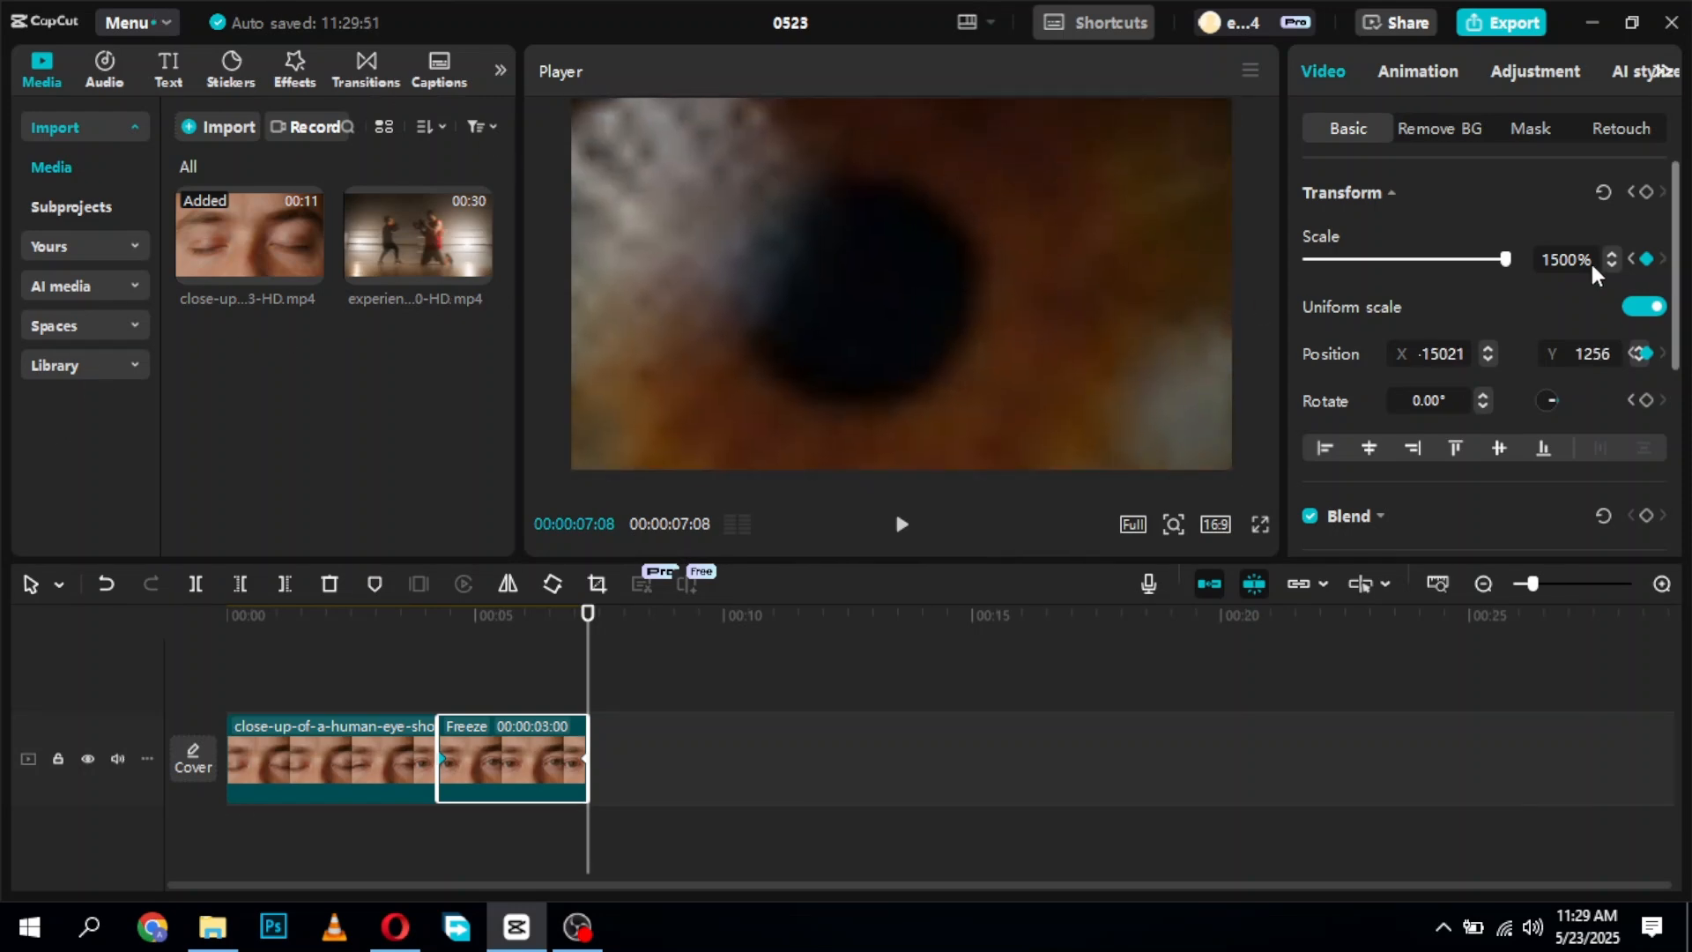
Set the freeze clip's scale to 2000% and recenter the pupil in the frame
{"action": "left_click", "coordinate": [1557, 264]}
{"action": "key", "text": "BackSpace"}
{"action": "key", "text": "BackSpace"}
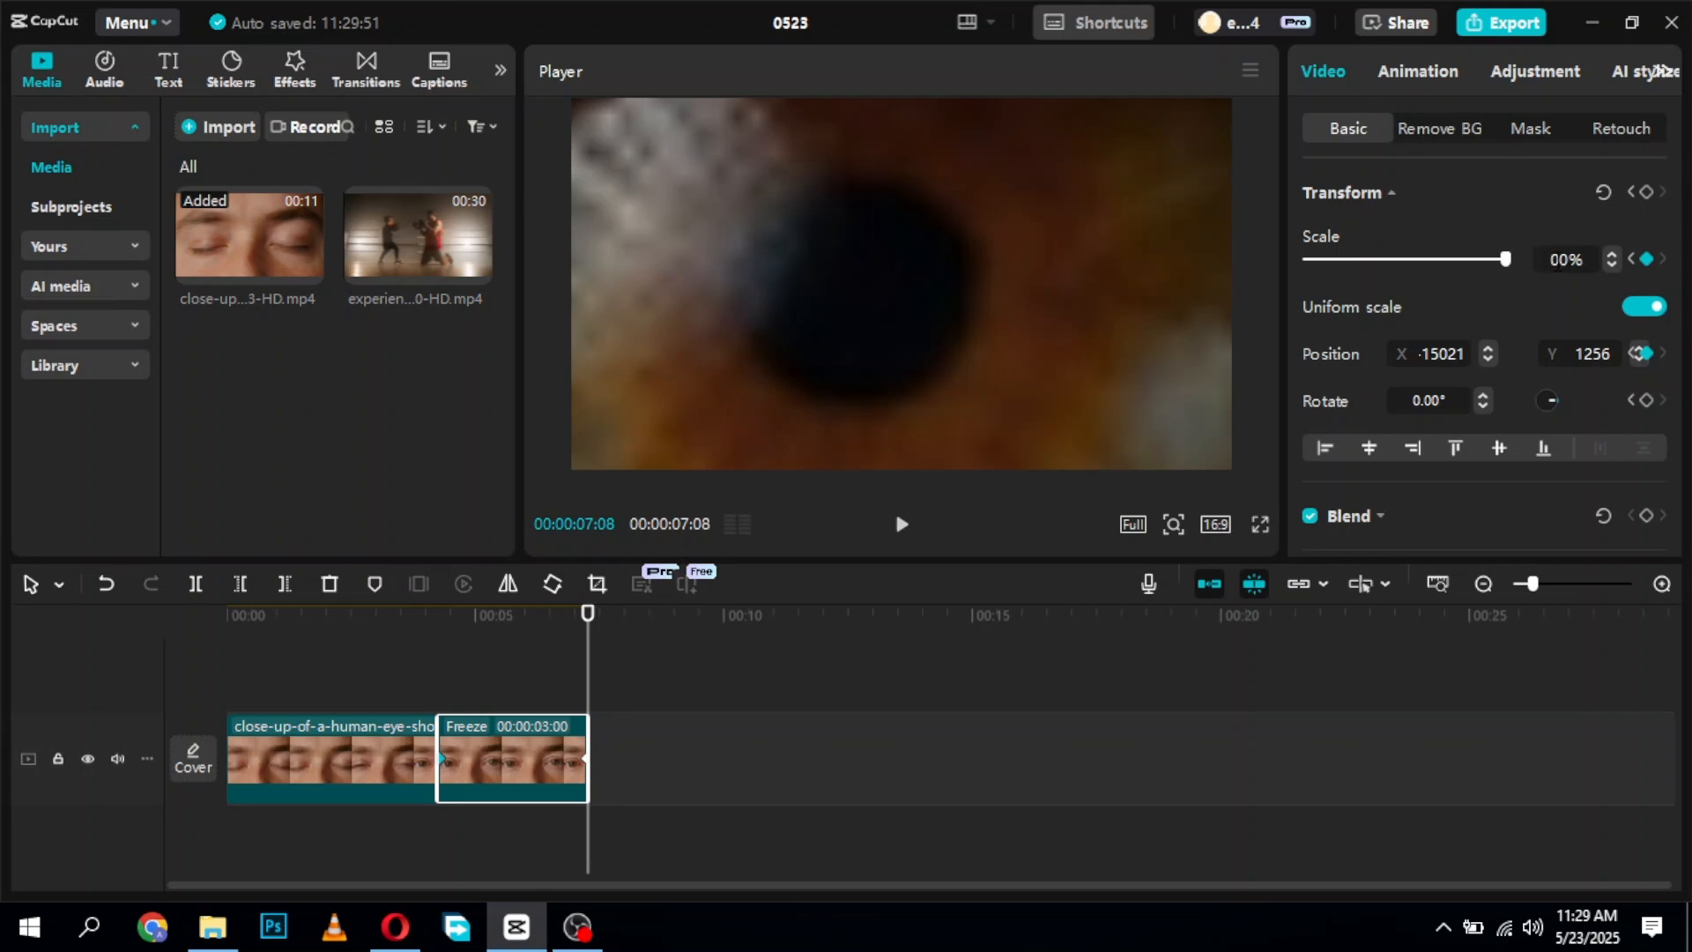
{"action": "type", "text": "200"}
{"action": "key", "text": "BackSpace"}
{"action": "key", "text": "BackSpace"}
{"action": "key", "text": "BackSpace"}
{"action": "type", "text": "000"}
{"action": "key", "text": "Return"}
{"action": "left_click_drag", "start_coordinate": [878, 300], "coordinate": [128, 234]}
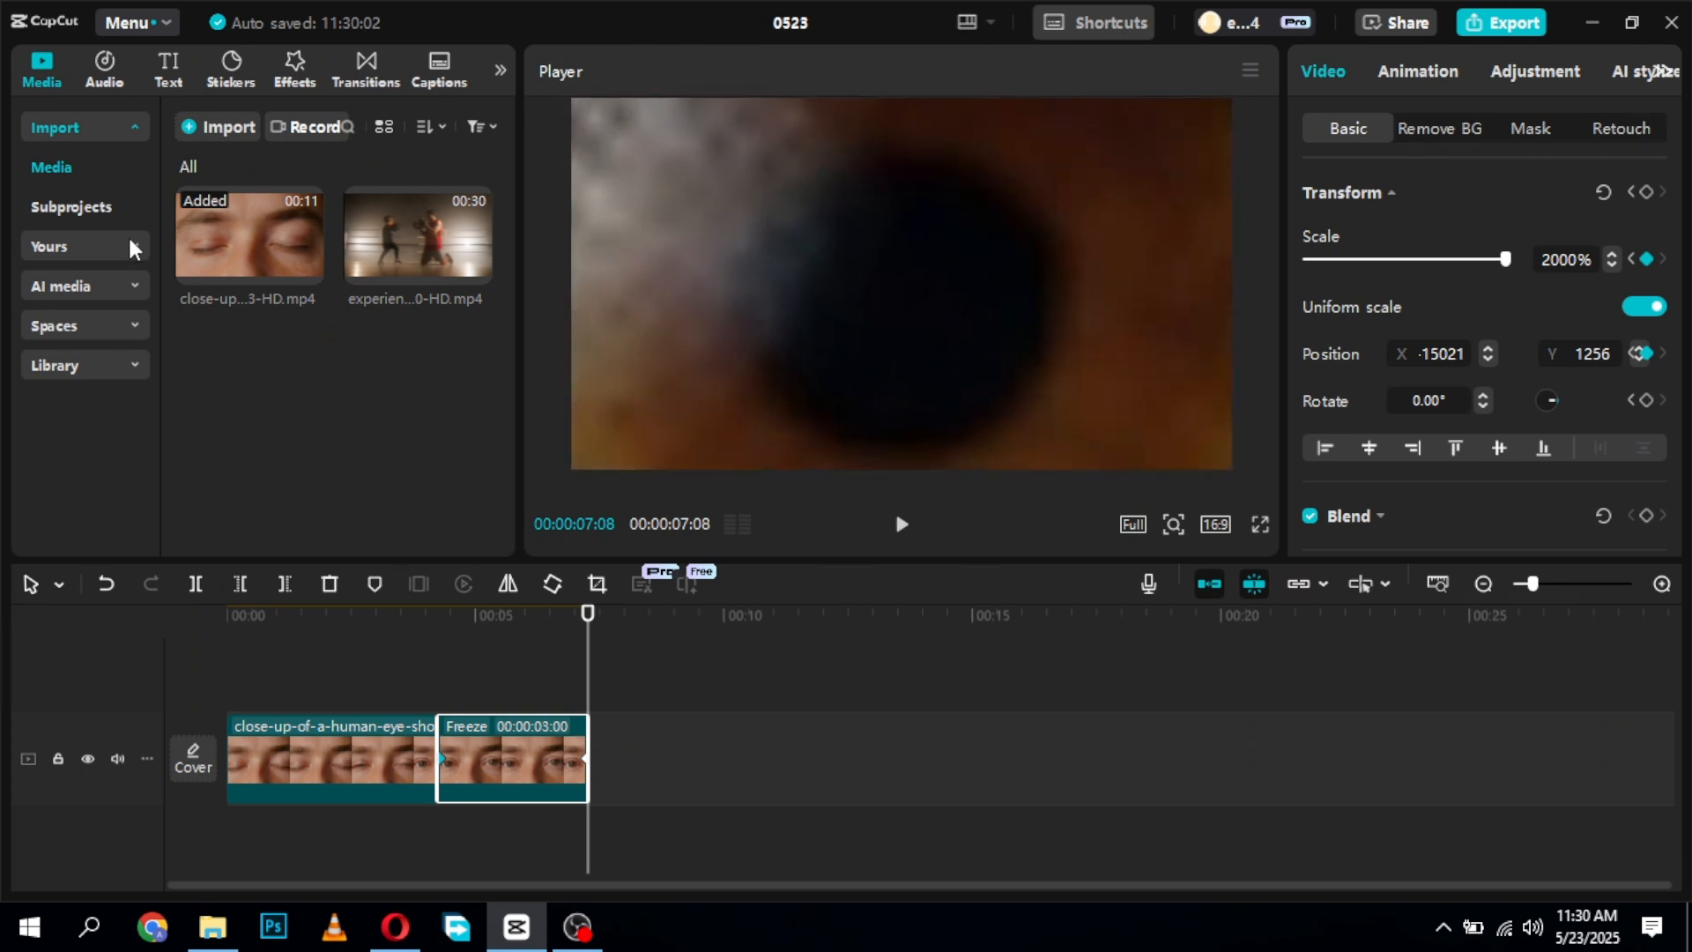
Set the freeze clip's end scale to 2300%
{"action": "left_click", "coordinate": [1556, 262]}
{"action": "key", "text": "BackSpace"}
{"action": "type", "text": "3"}
{"action": "key", "text": "Return"}
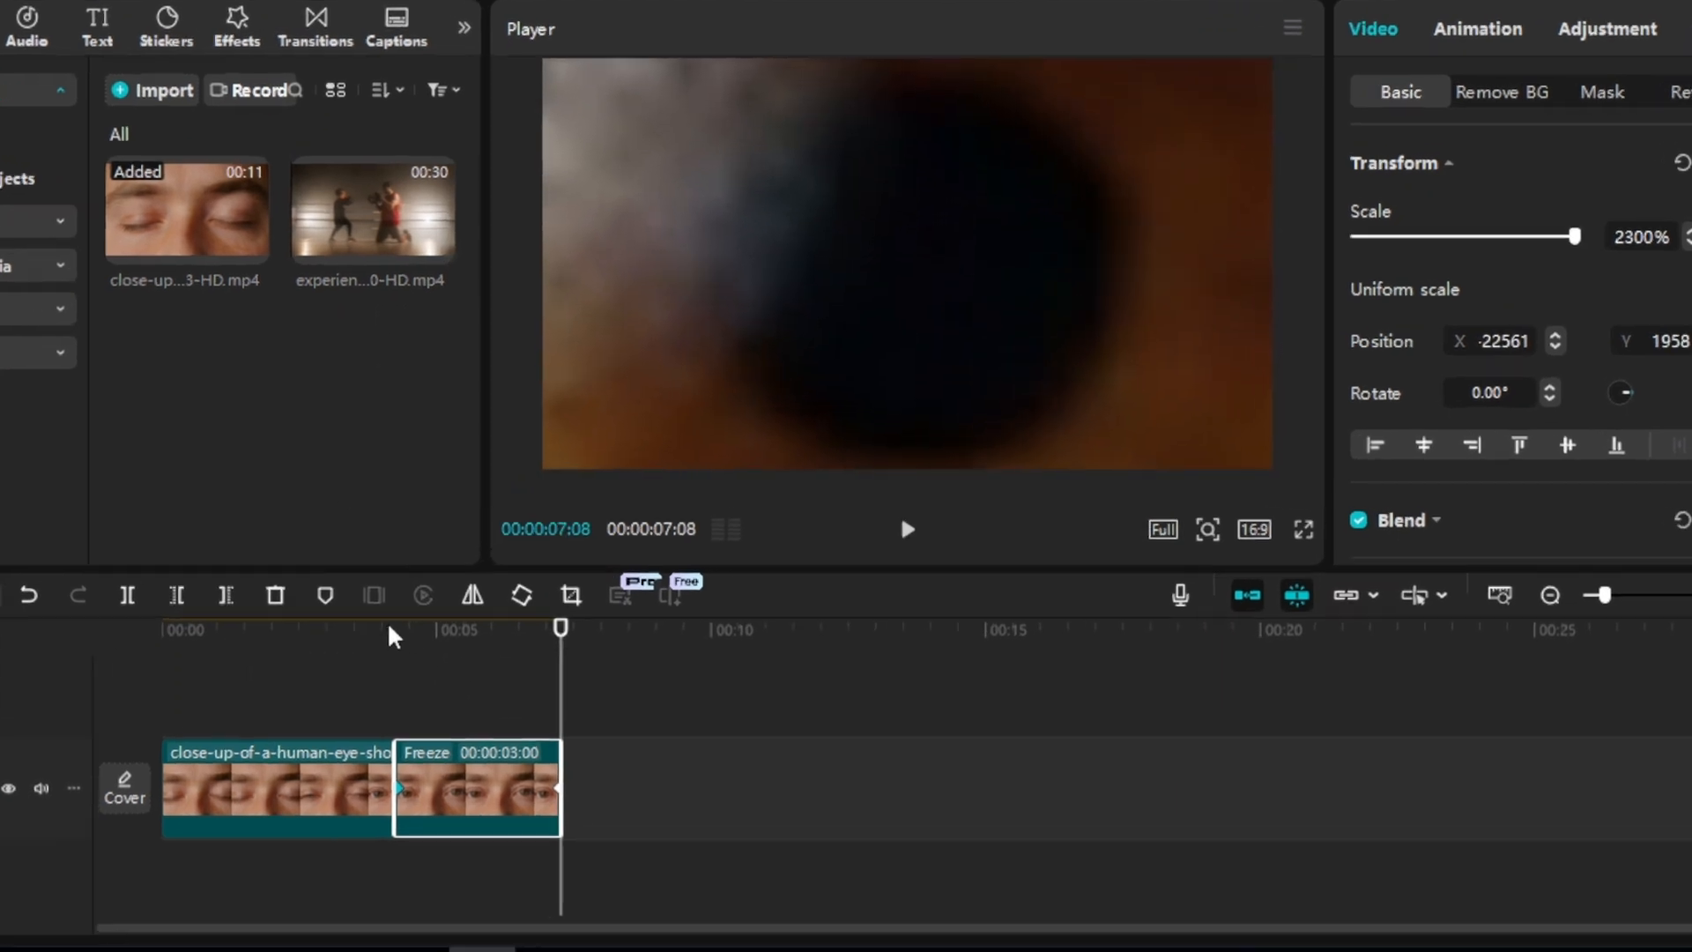
Play the freeze clip to check the zoom into the pupil
{"action": "left_click", "coordinate": [430, 615]}
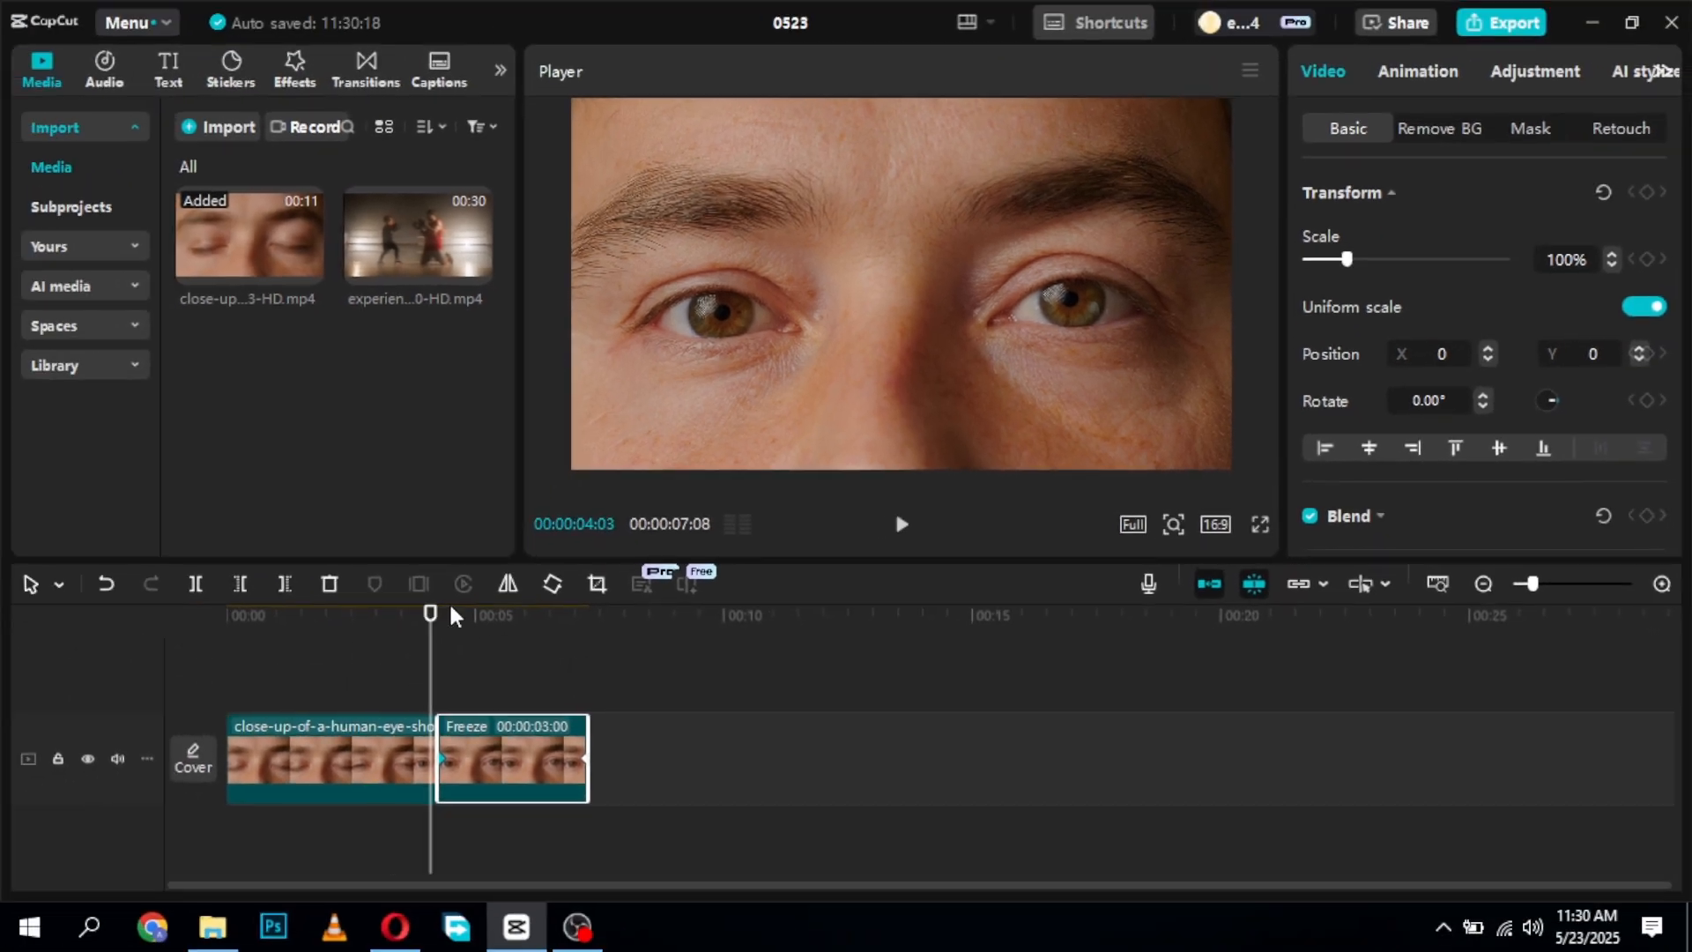
{"action": "left_click", "coordinate": [452, 613]}
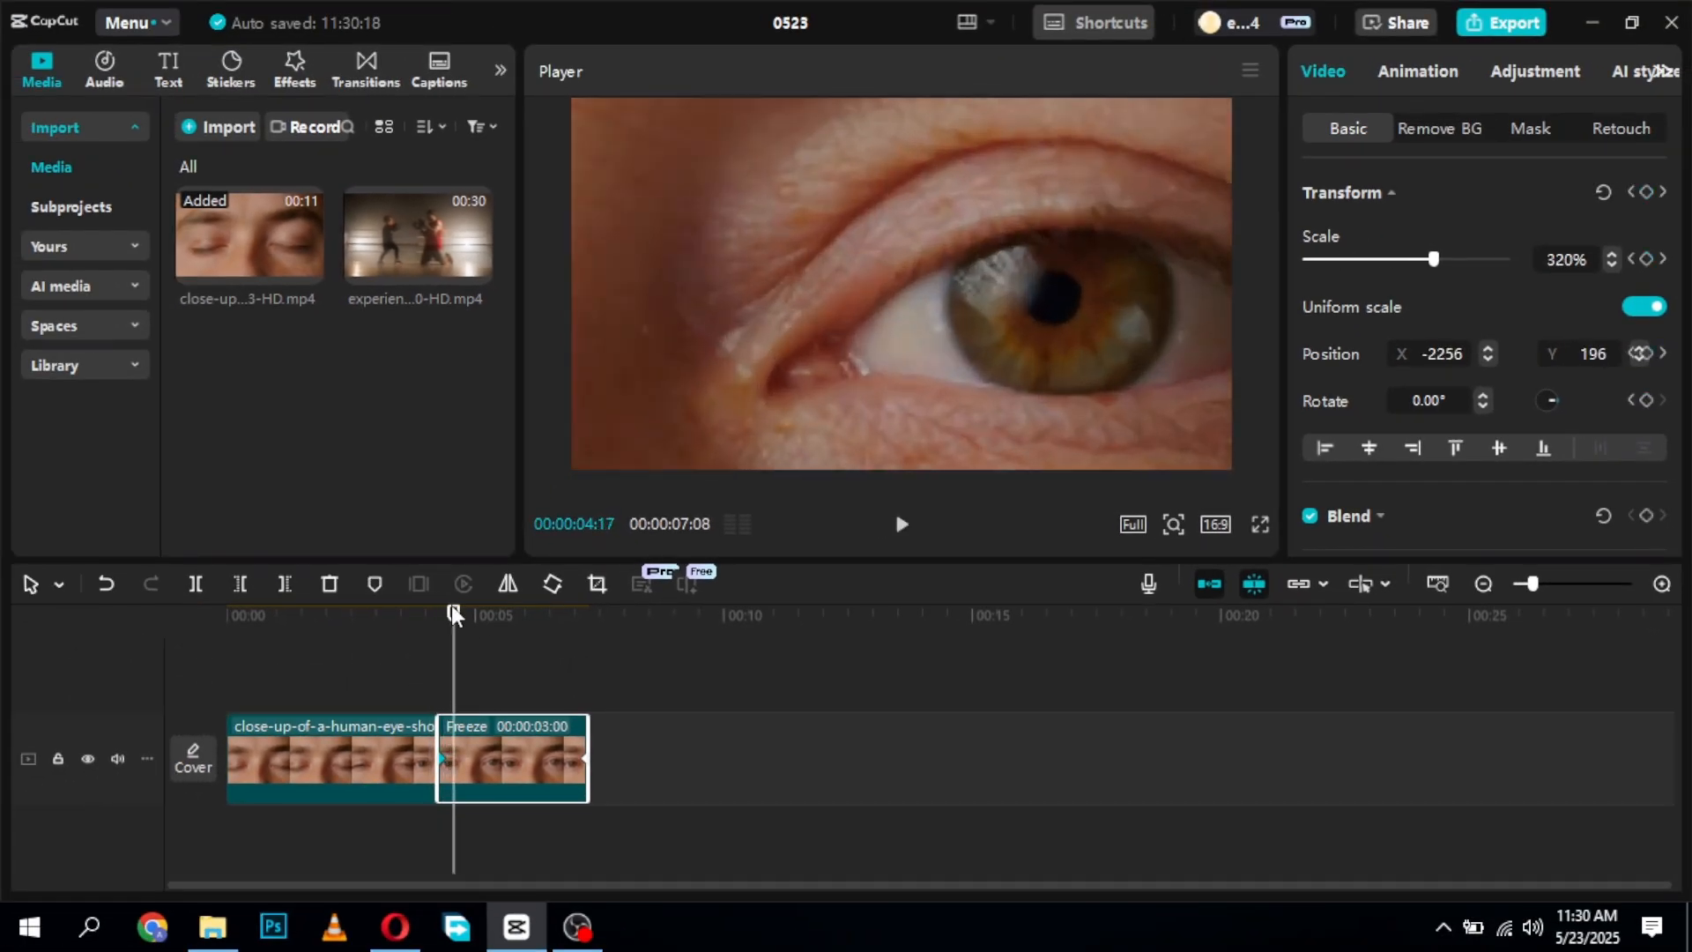
{"action": "key", "text": "space"}
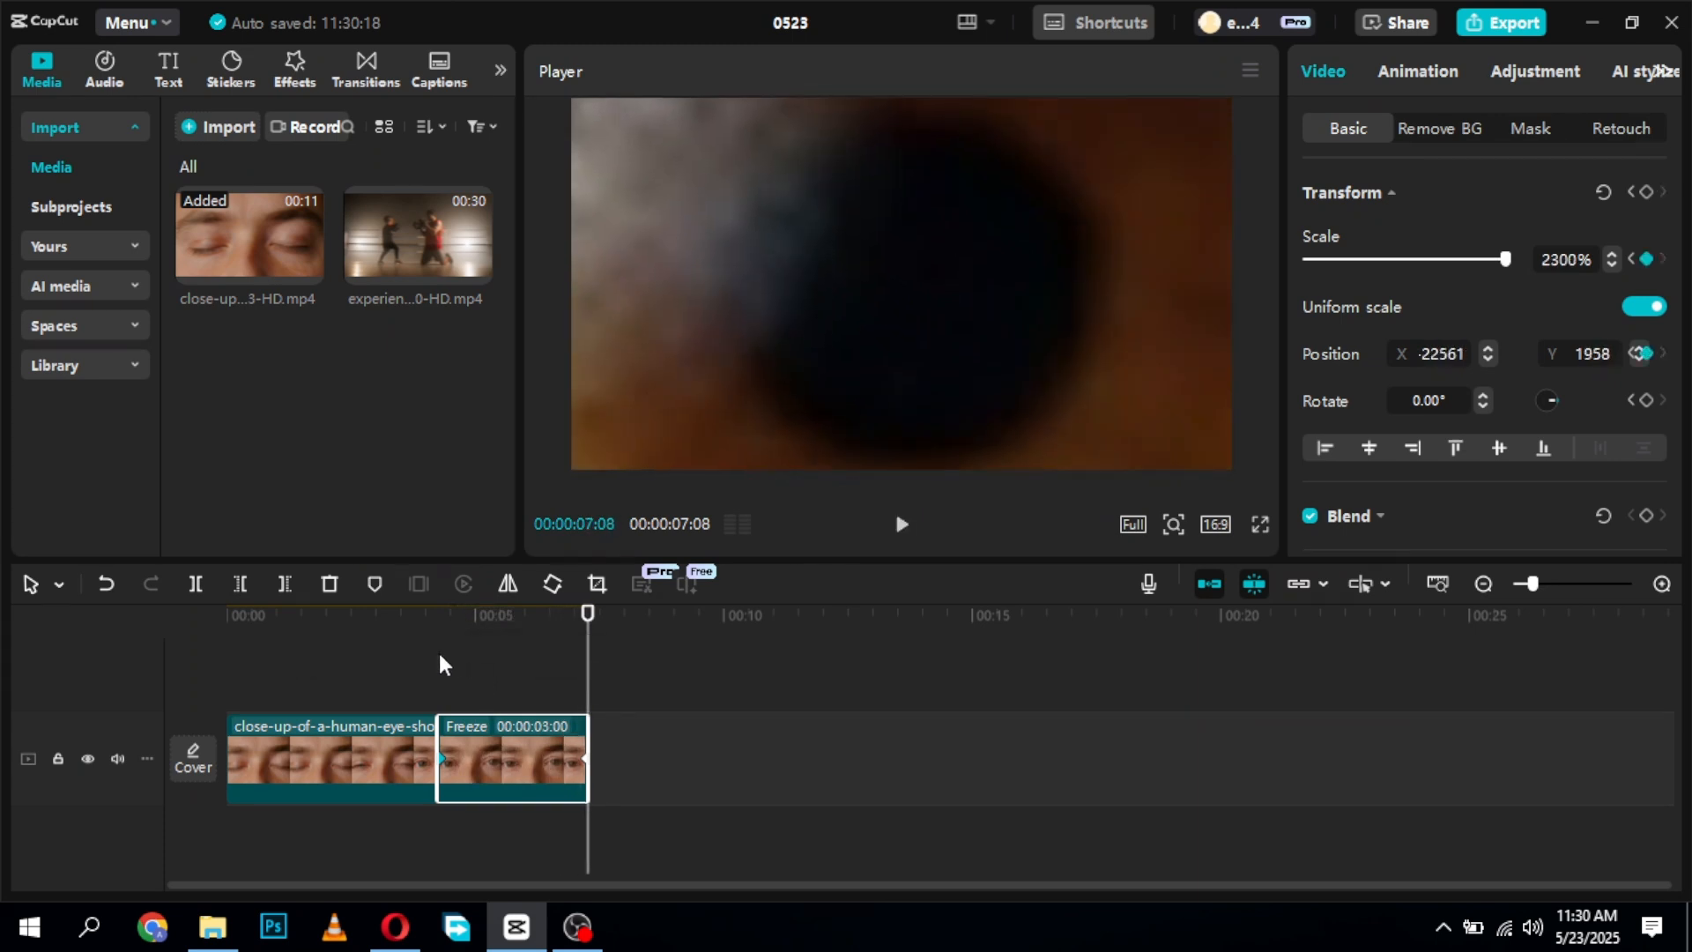
Place the boxing clip on a track above the eye footage, starting at 00:00:04:08 where the freeze frame begins
{"action": "left_click", "coordinate": [440, 617]}
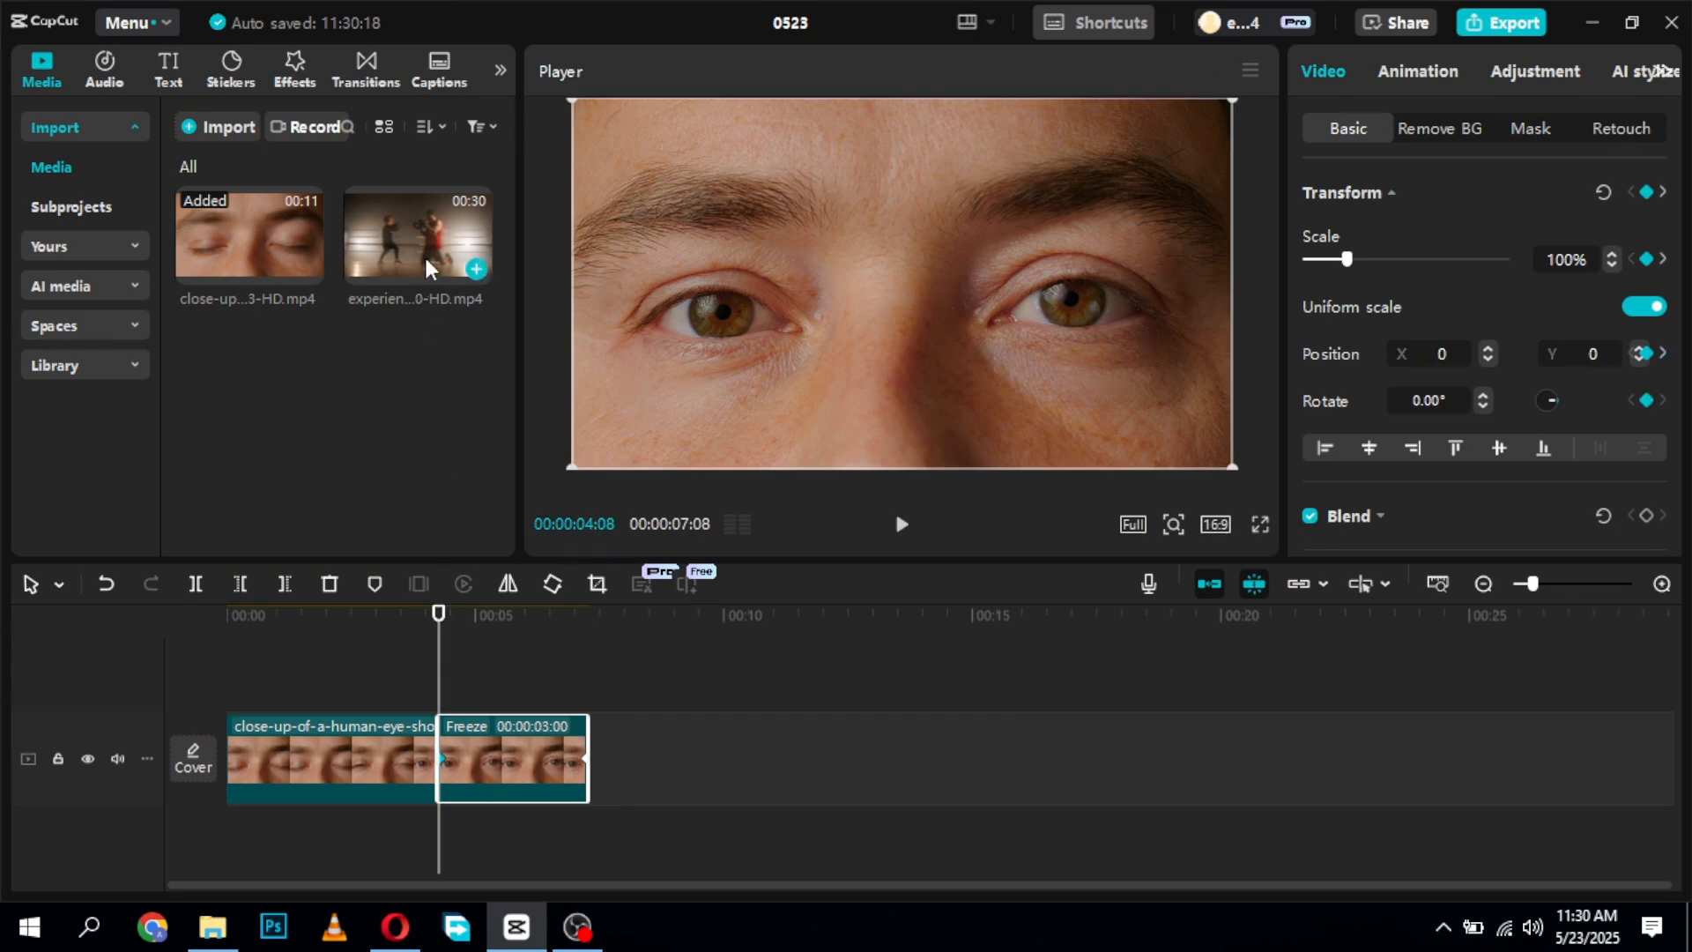
{"action": "left_click", "coordinate": [477, 269]}
{"action": "left_click_drag", "start_coordinate": [579, 753], "coordinate": [574, 656]}
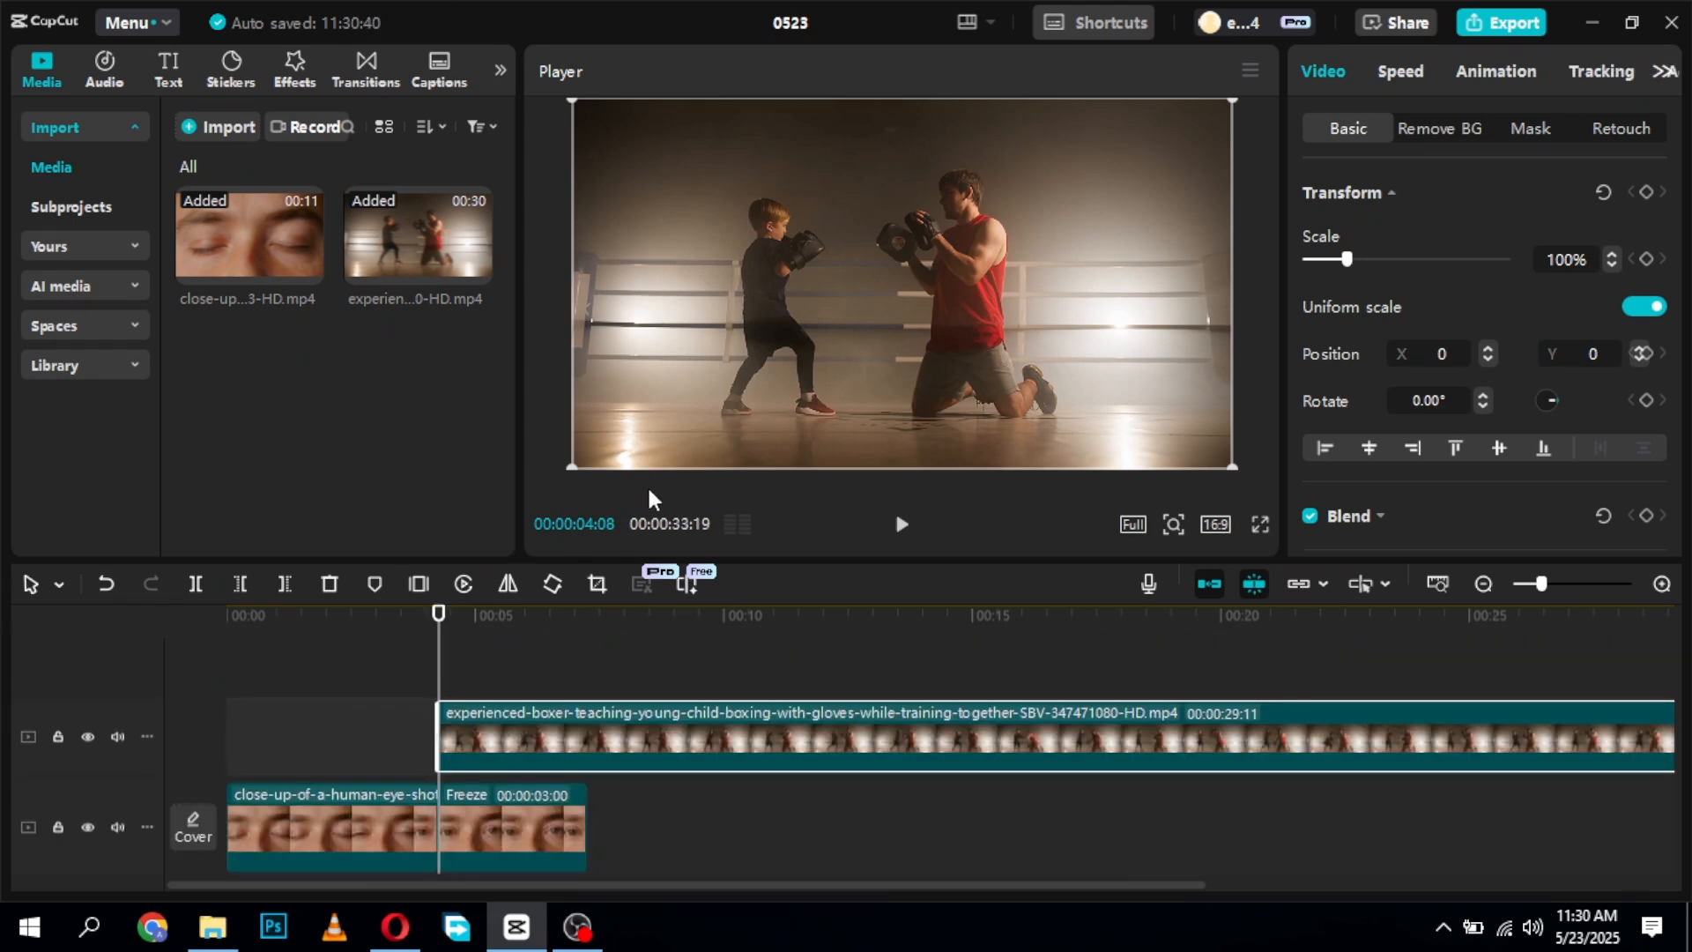
Add a circle mask to the boxing clip and shrink it to about 33 × 33 over the right-hand pupil
{"action": "left_click", "coordinate": [1531, 132]}
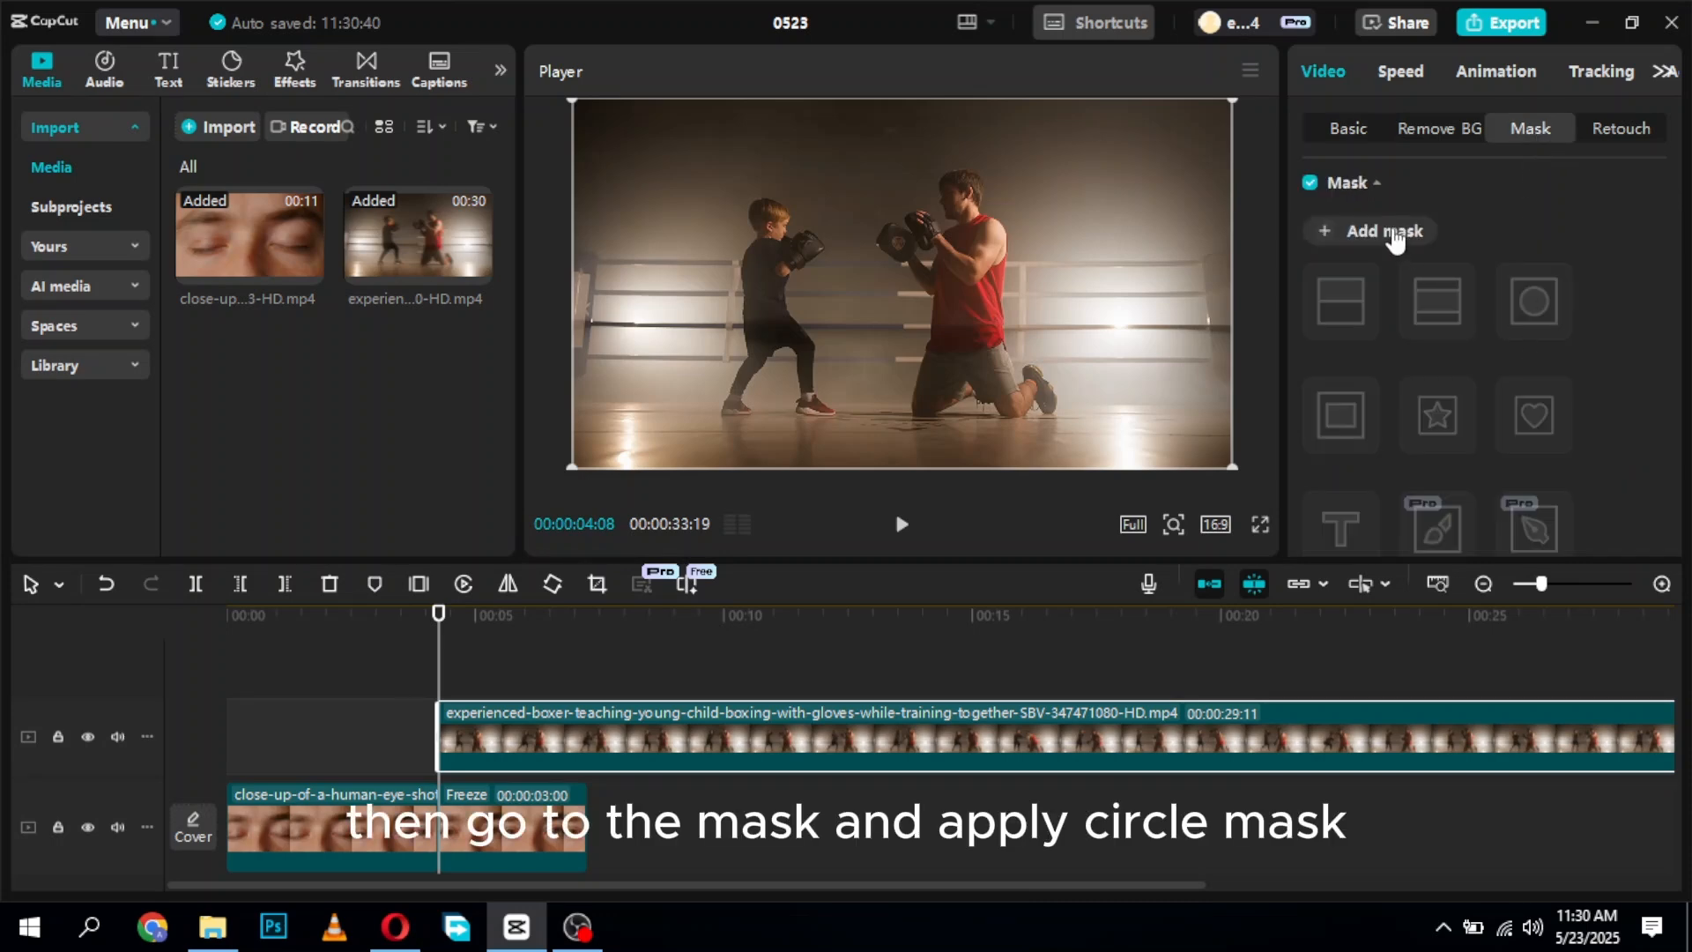
{"action": "left_click", "coordinate": [1390, 232]}
{"action": "left_click", "coordinate": [1531, 305]}
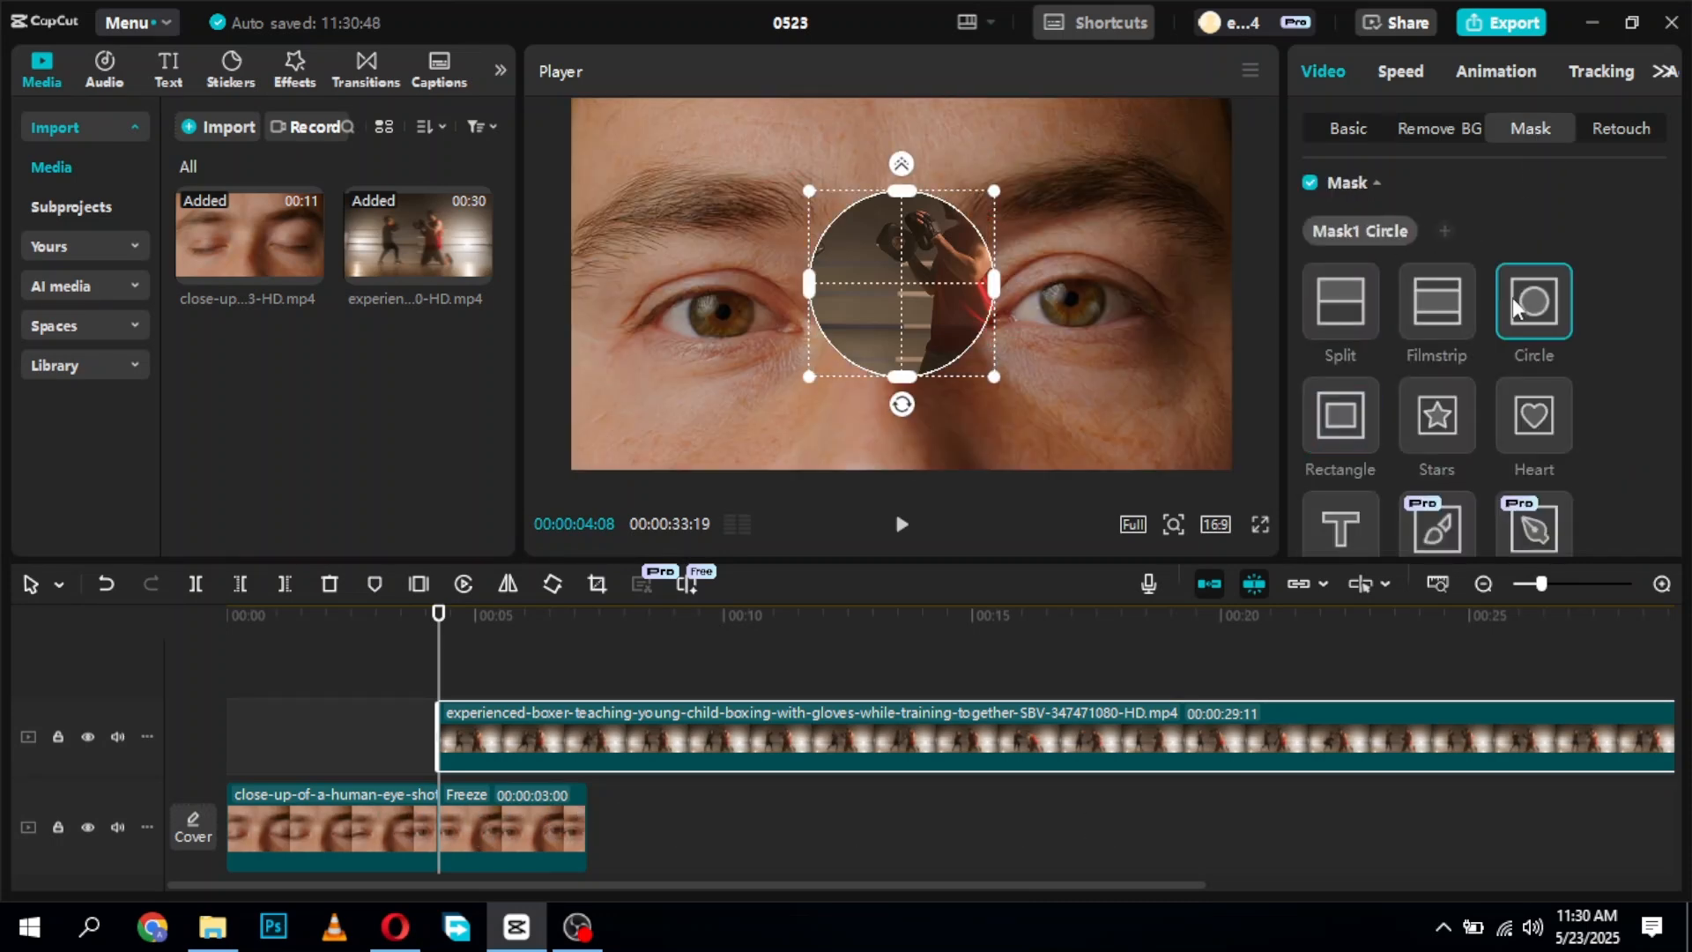
{"action": "left_click_drag", "start_coordinate": [914, 269], "coordinate": [1068, 274]}
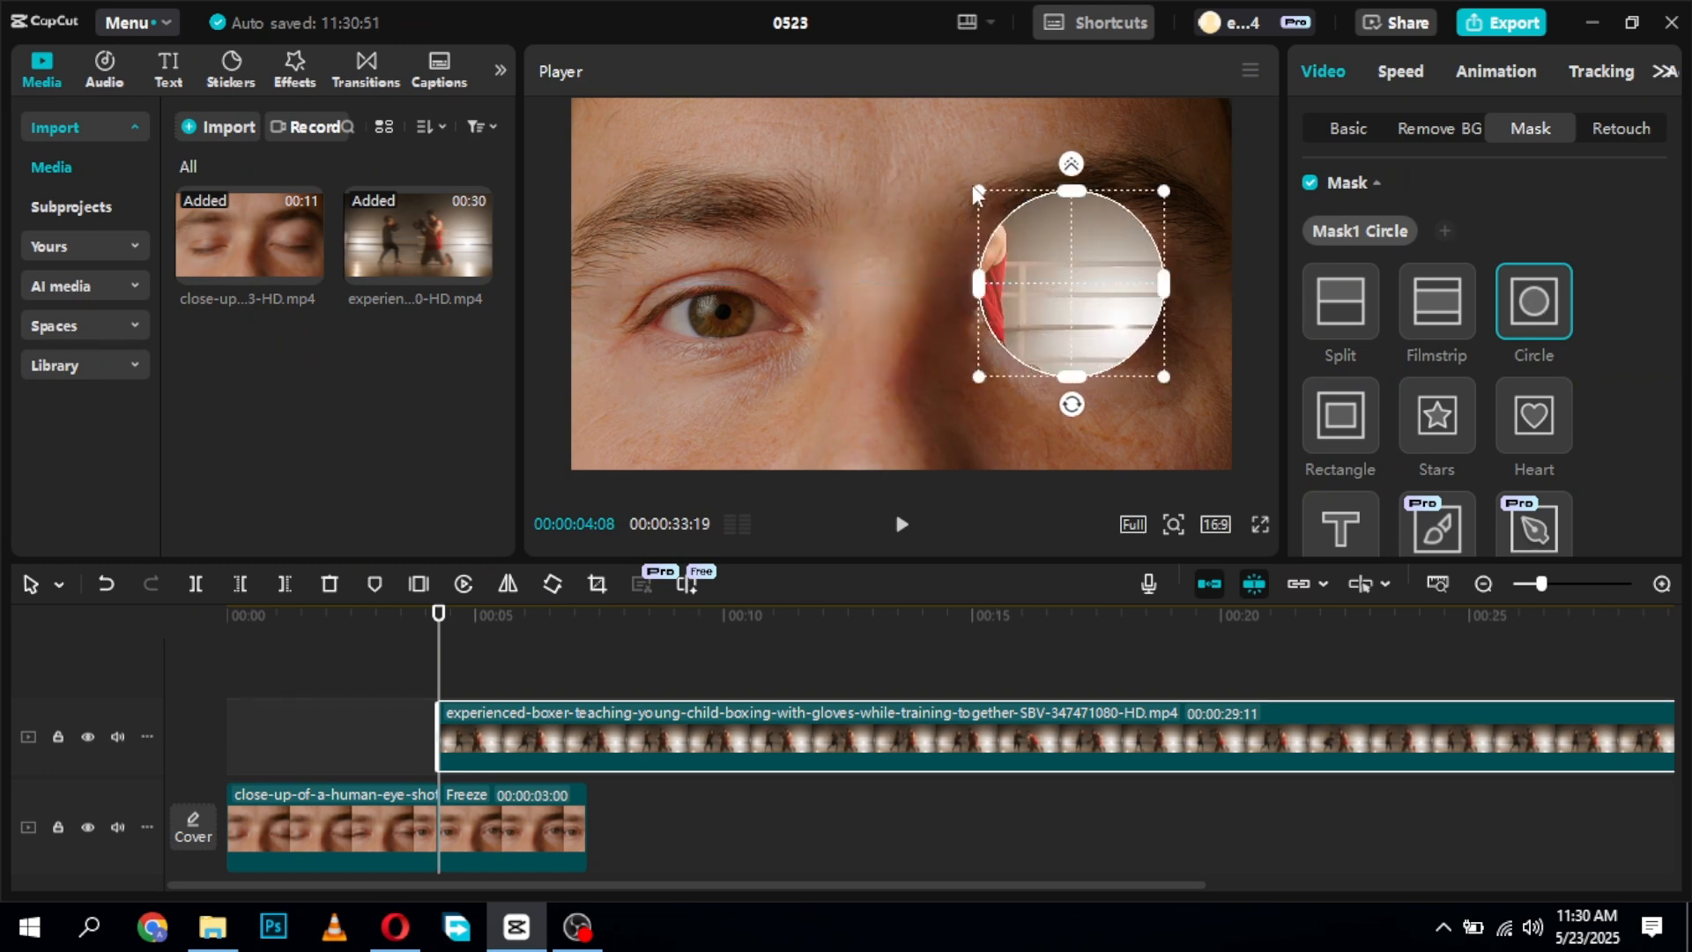
{"action": "left_click_drag", "start_coordinate": [976, 187], "coordinate": [1066, 298]}
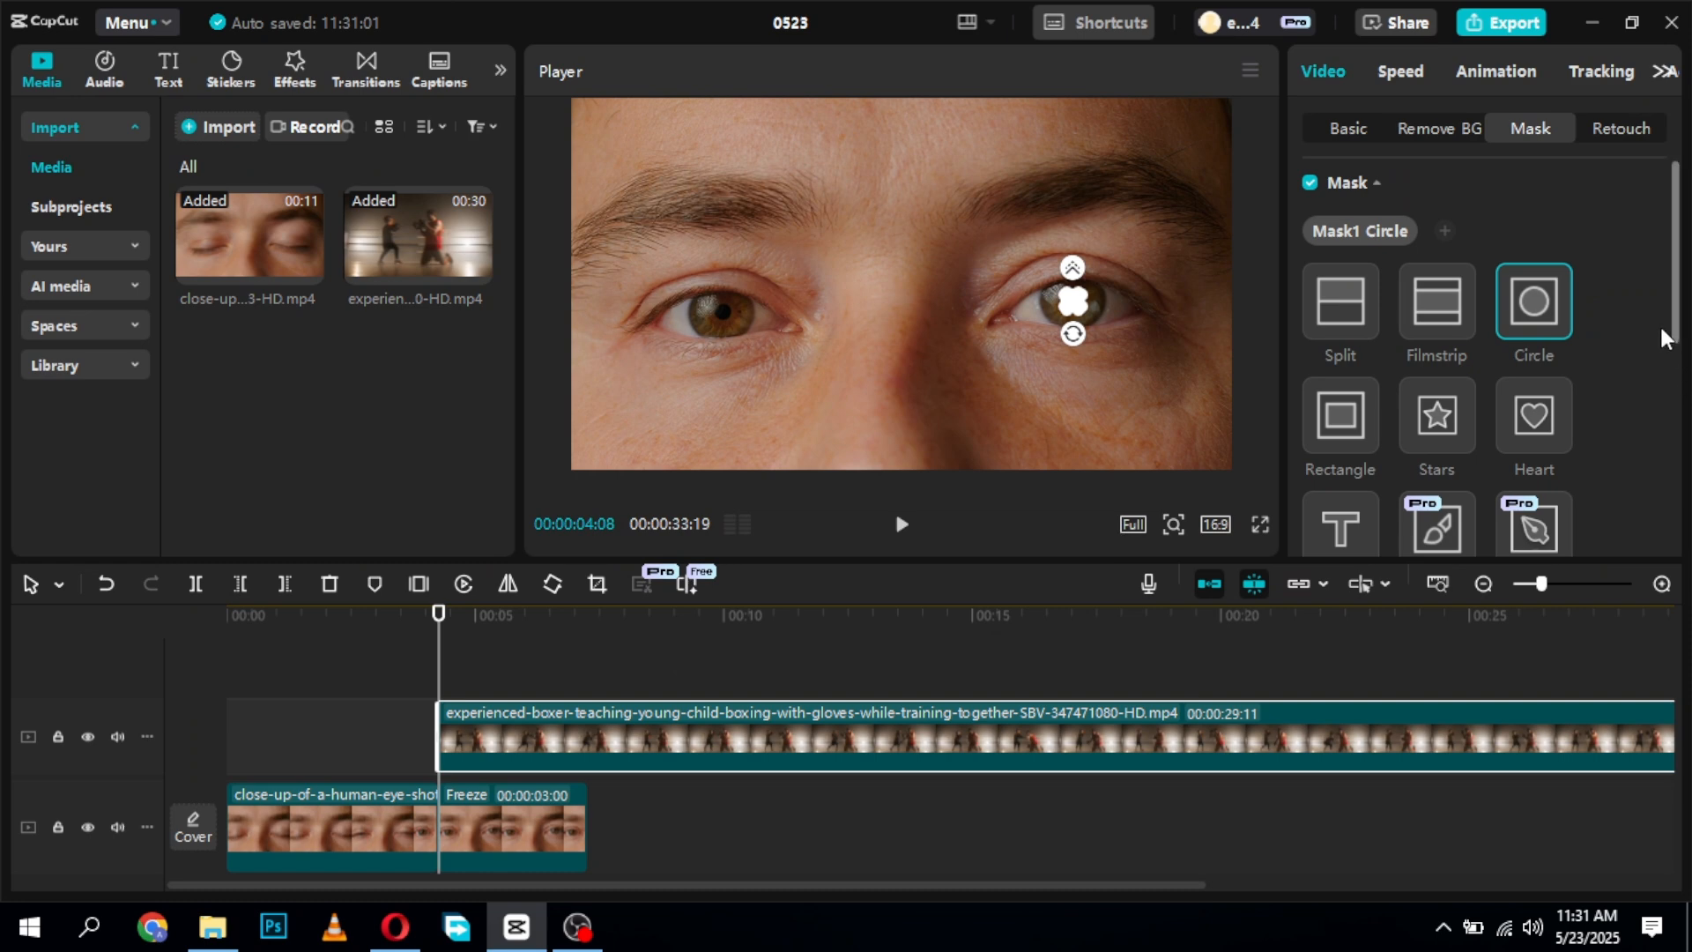
Set the mask's feather to 20 and keyframe all its settings at 00:00:04:08
{"action": "left_click_drag", "start_coordinate": [1677, 333], "coordinate": [1683, 501]}
{"action": "left_click_drag", "start_coordinate": [1304, 463], "coordinate": [1345, 470]}
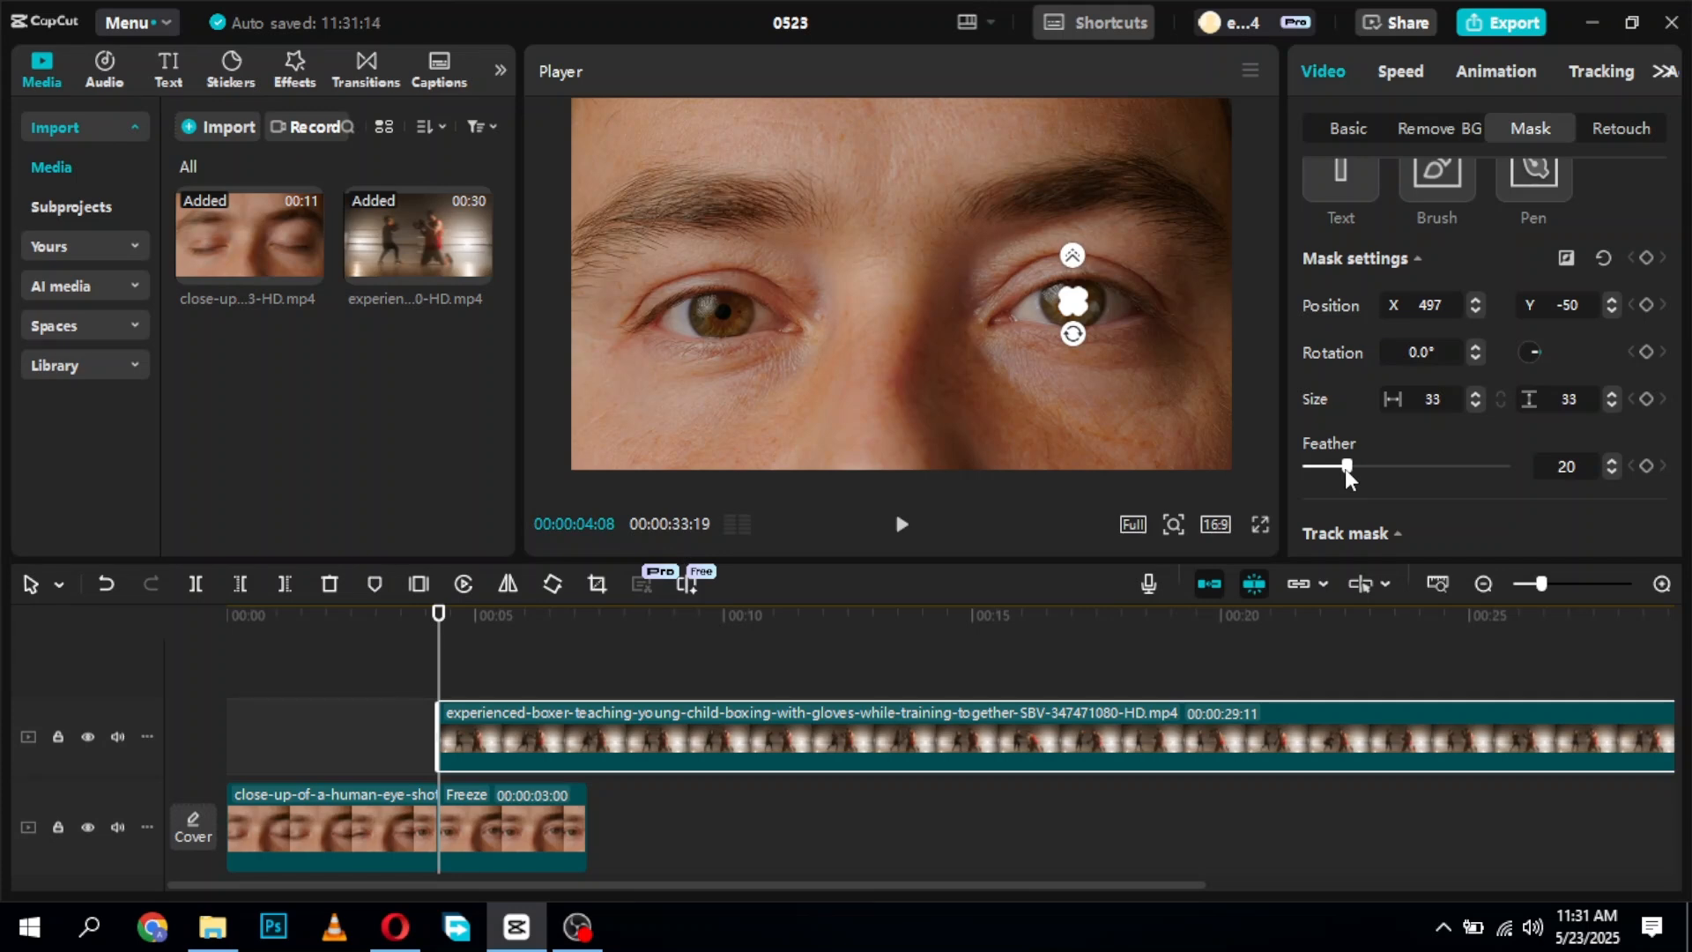
{"action": "left_click", "coordinate": [1644, 258]}
At 00:00:04:13, enlarge the circle mask to about 48 × 55 to match the growing pupil
{"action": "key", "text": "space"}
{"action": "key", "text": "space"}
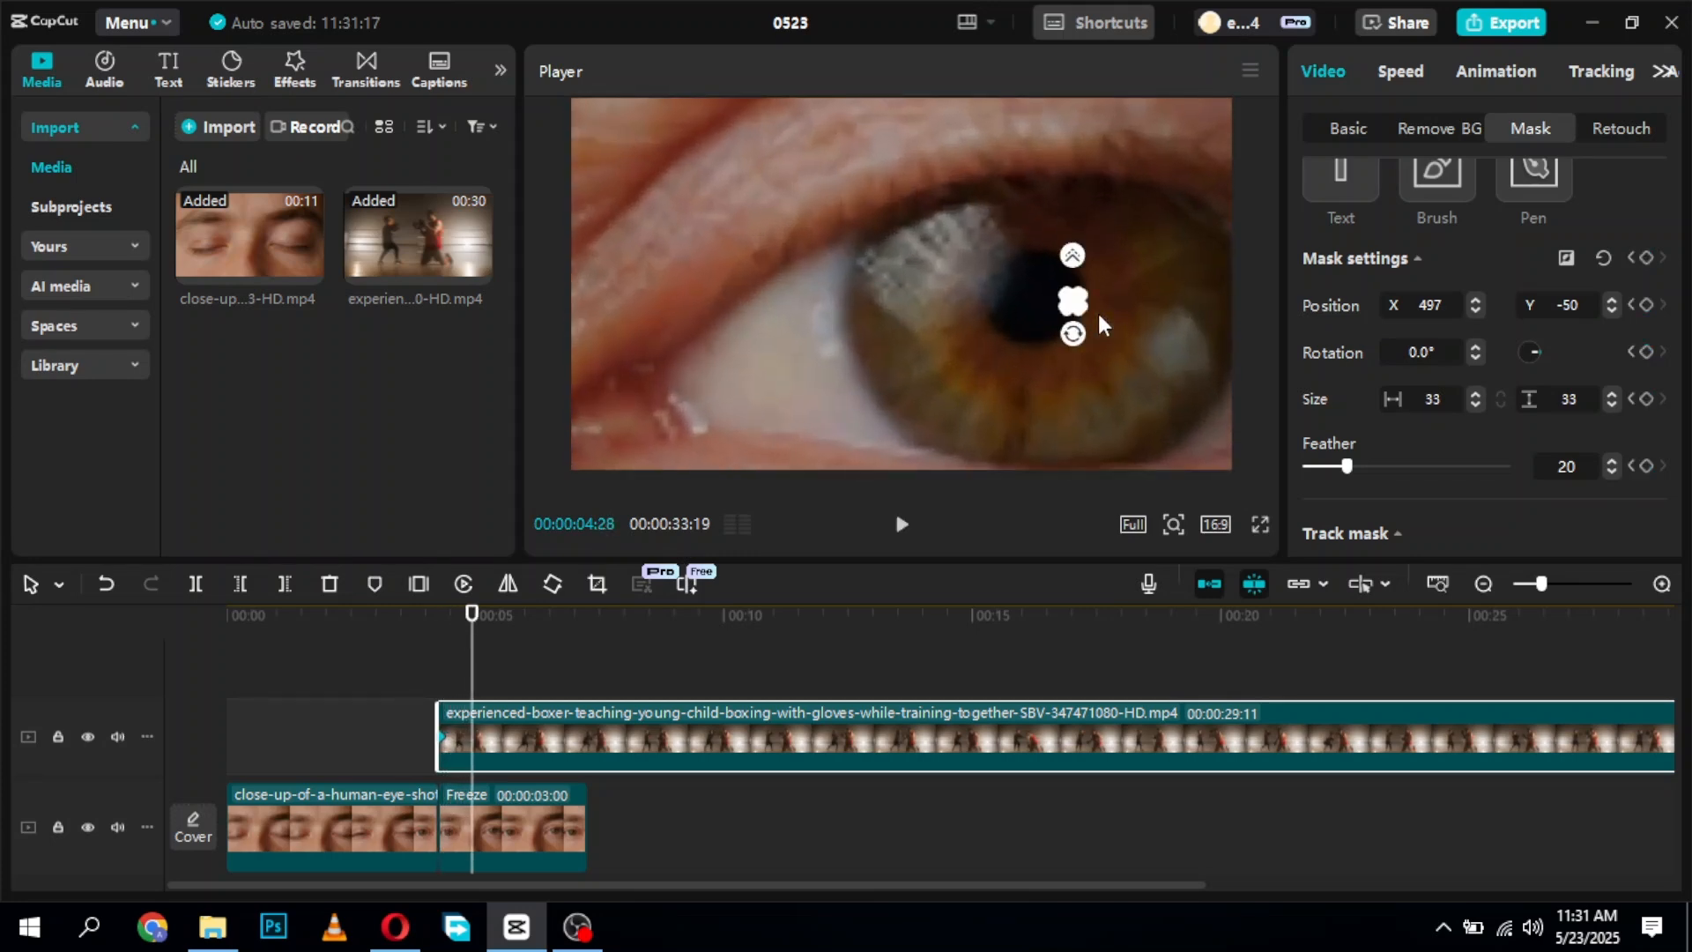
{"action": "key", "text": "Left"}
{"action": "key", "text": "Left"}
{"action": "key", "text": "Left"}
{"action": "key", "text": "Left"}
{"action": "key", "text": "Left"}
{"action": "key", "text": "Left"}
{"action": "key", "text": "Left"}
{"action": "key", "text": "Left"}
{"action": "key", "text": "Left"}
{"action": "key", "text": "Left"}
{"action": "key", "text": "Left"}
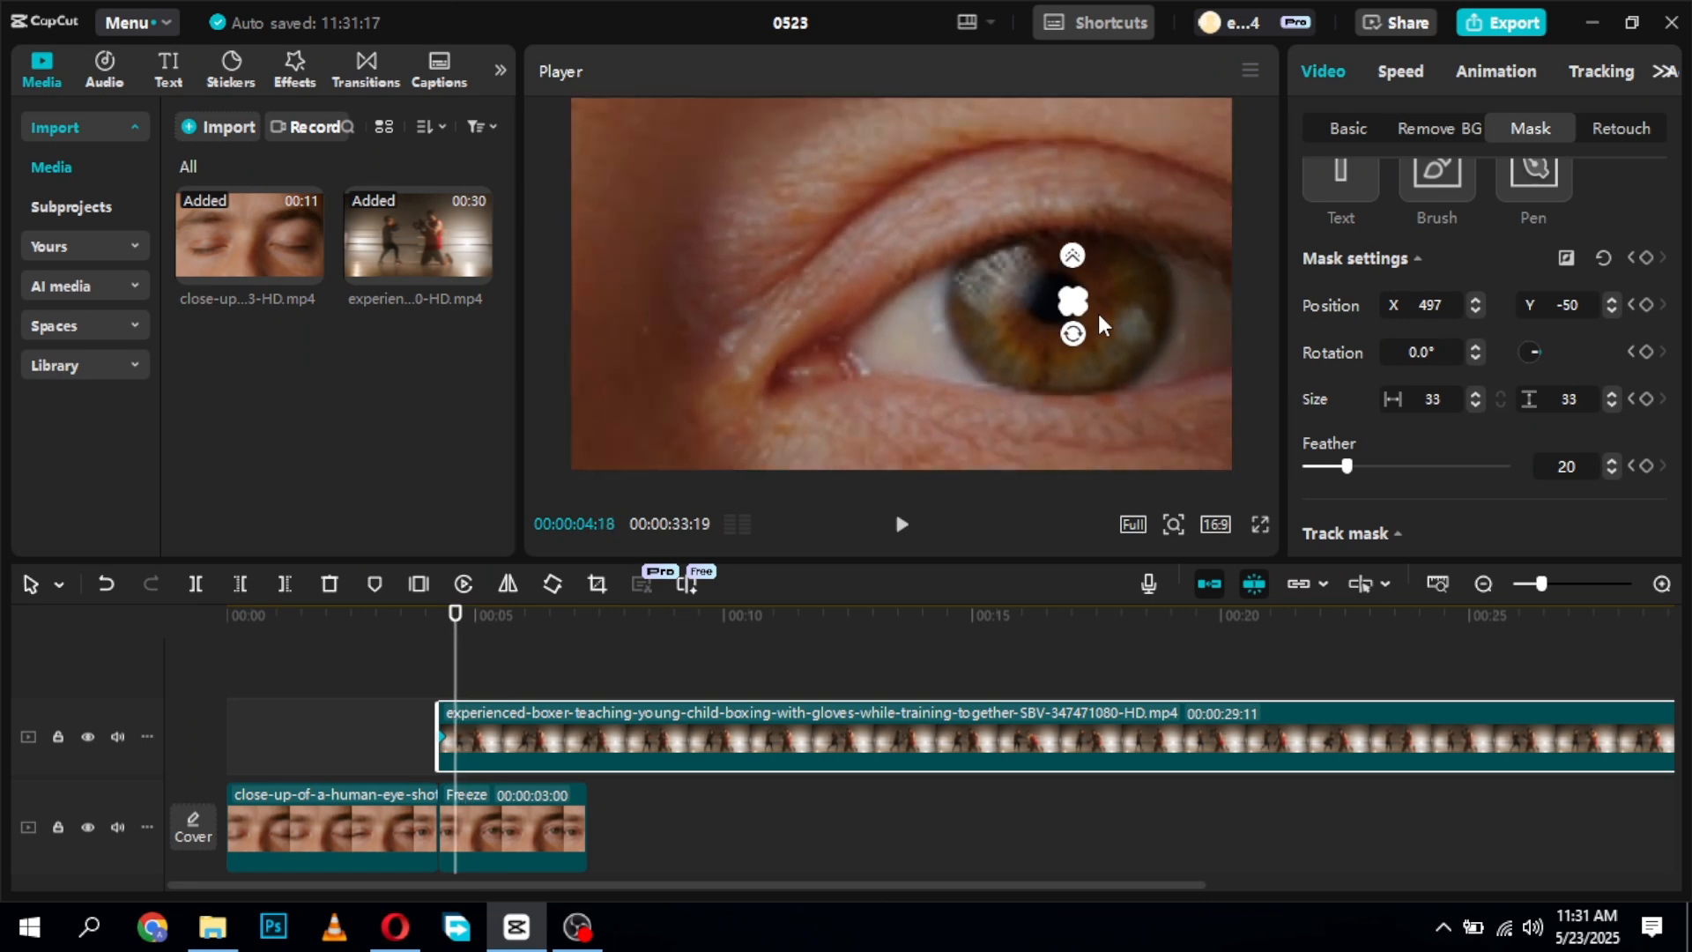
{"action": "key", "text": "Left"}
{"action": "key", "text": "Left"}
{"action": "key", "text": "Left"}
{"action": "key", "text": "Left"}
{"action": "key", "text": "Left"}
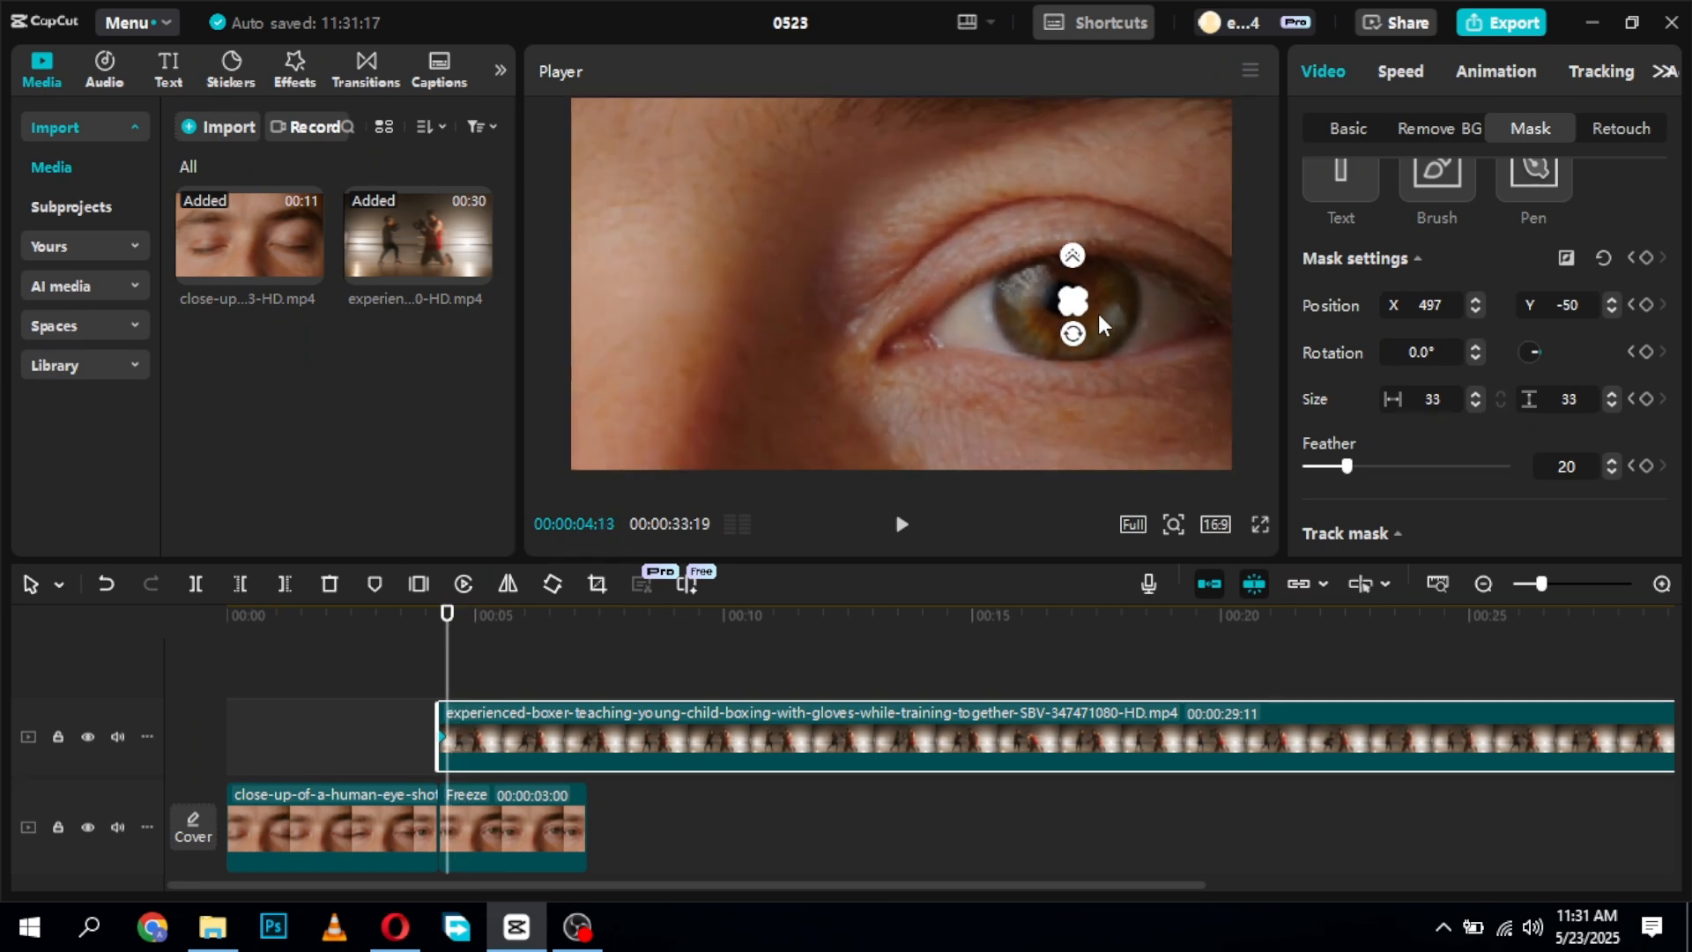
{"action": "key", "text": "Right"}
{"action": "left_click_drag", "start_coordinate": [1070, 295], "coordinate": [1070, 292]}
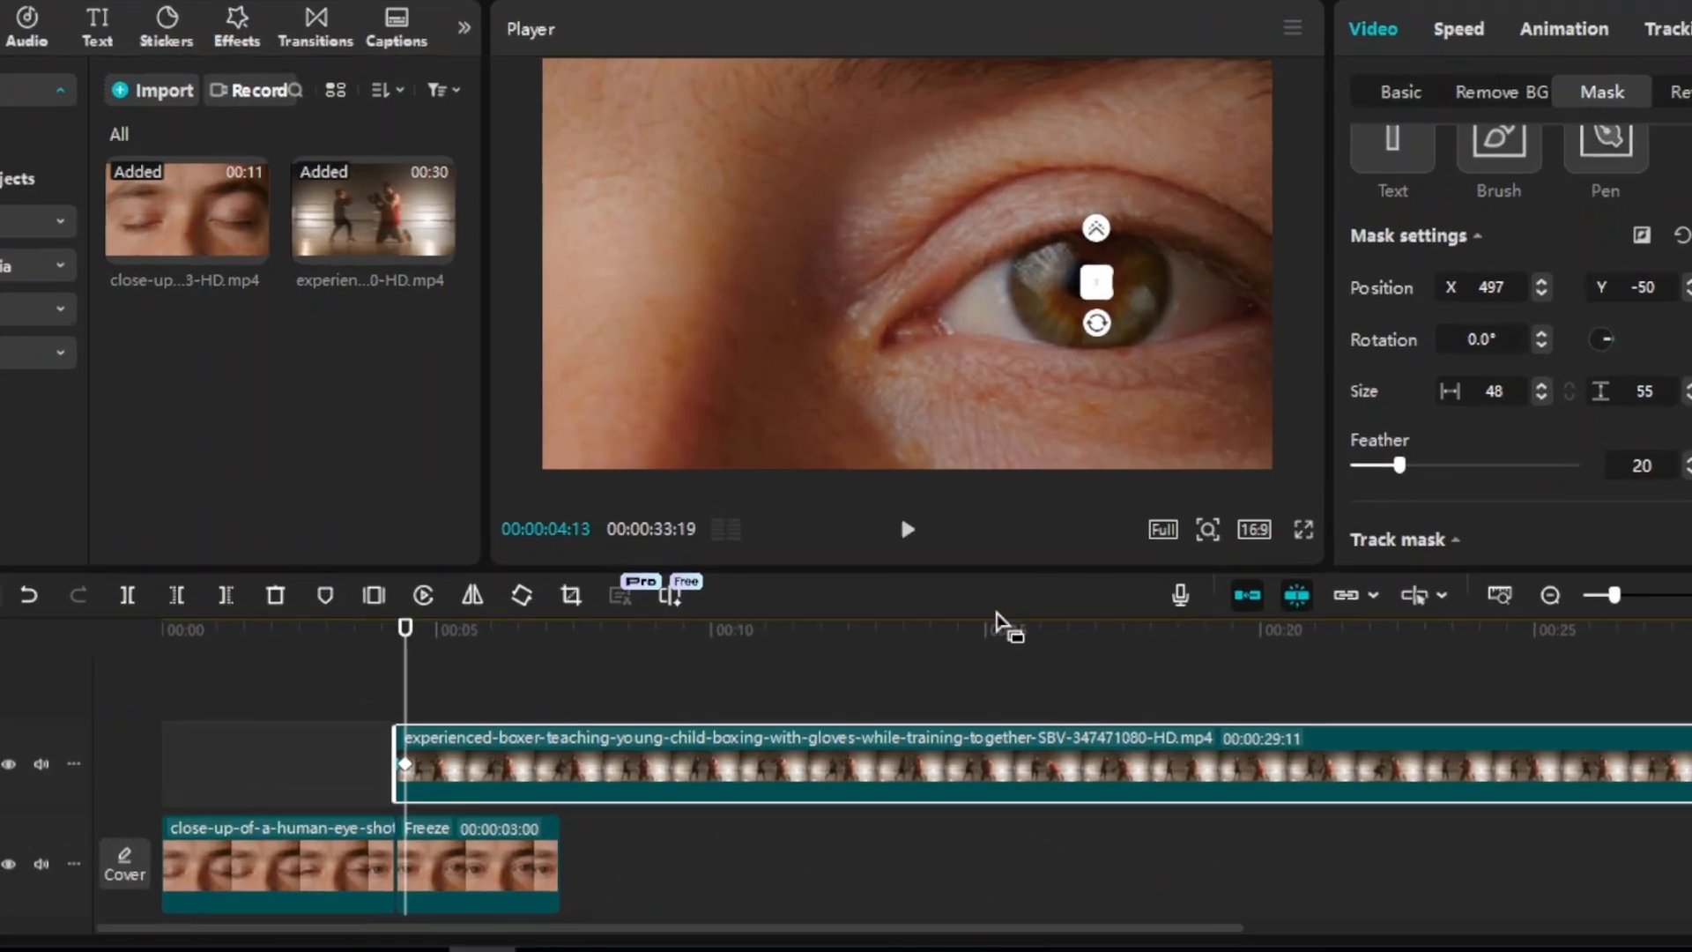
At 00:00:04:17, enlarge the mask to about 120 × 141 and move it to about X 446, Y -36 over the pupil
{"action": "key", "text": "Right"}
{"action": "key", "text": "Right"}
{"action": "key", "text": "Right"}
{"action": "key", "text": "Right"}
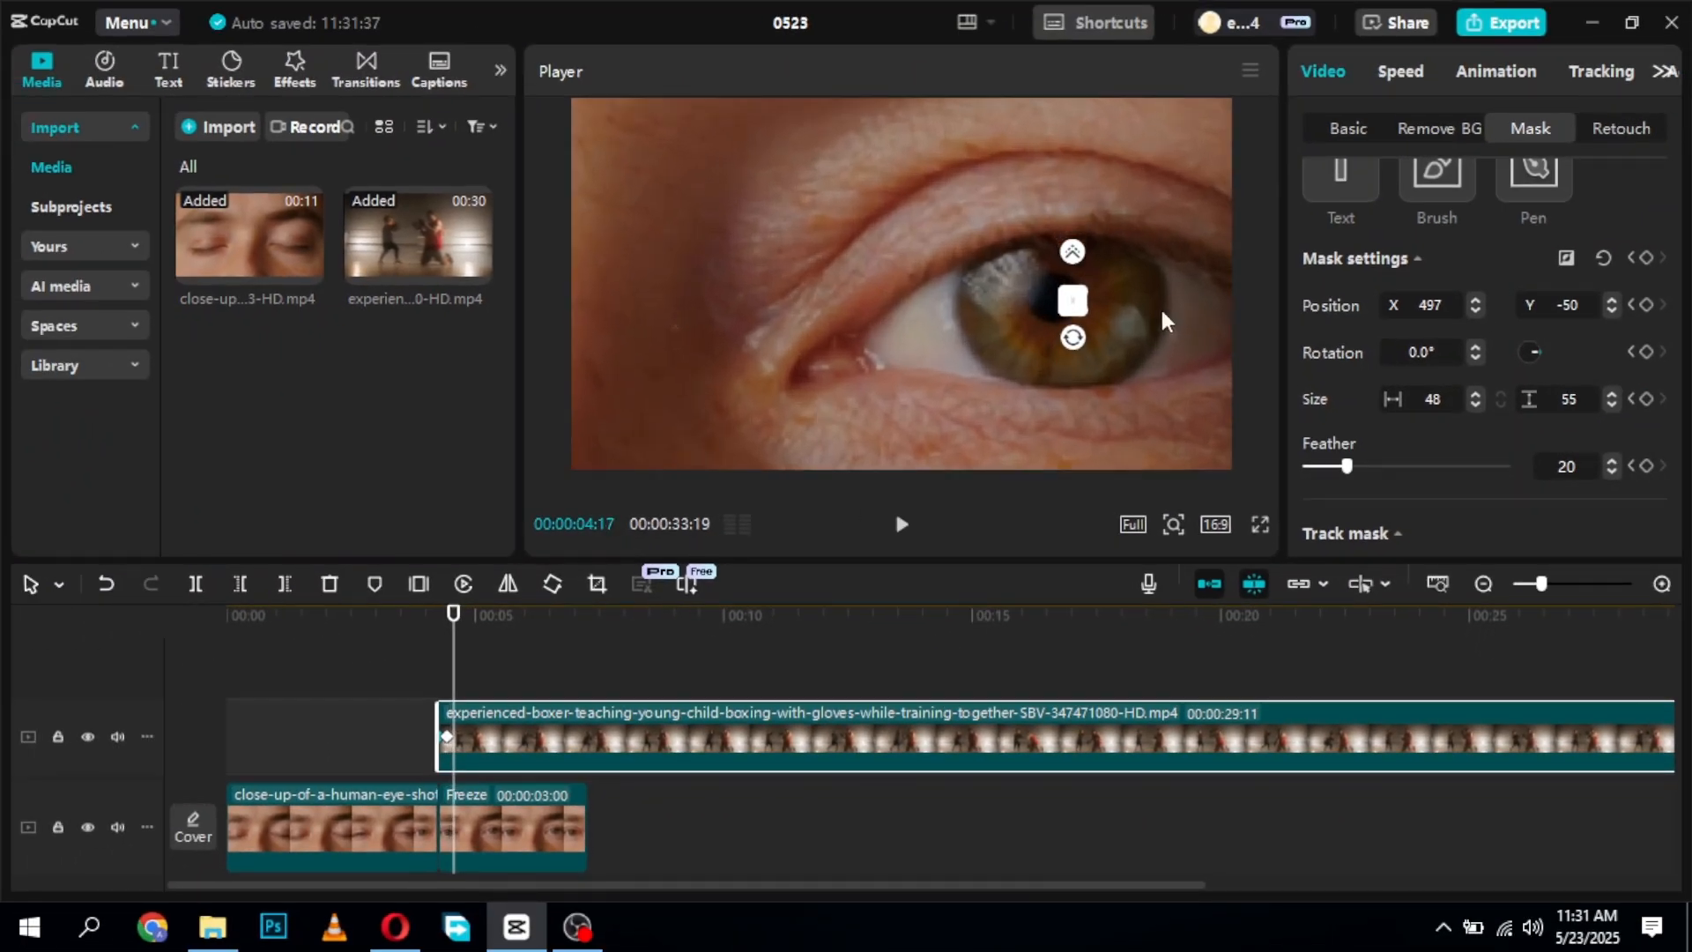
{"action": "left_click_drag", "start_coordinate": [1065, 305], "coordinate": [1061, 290]}
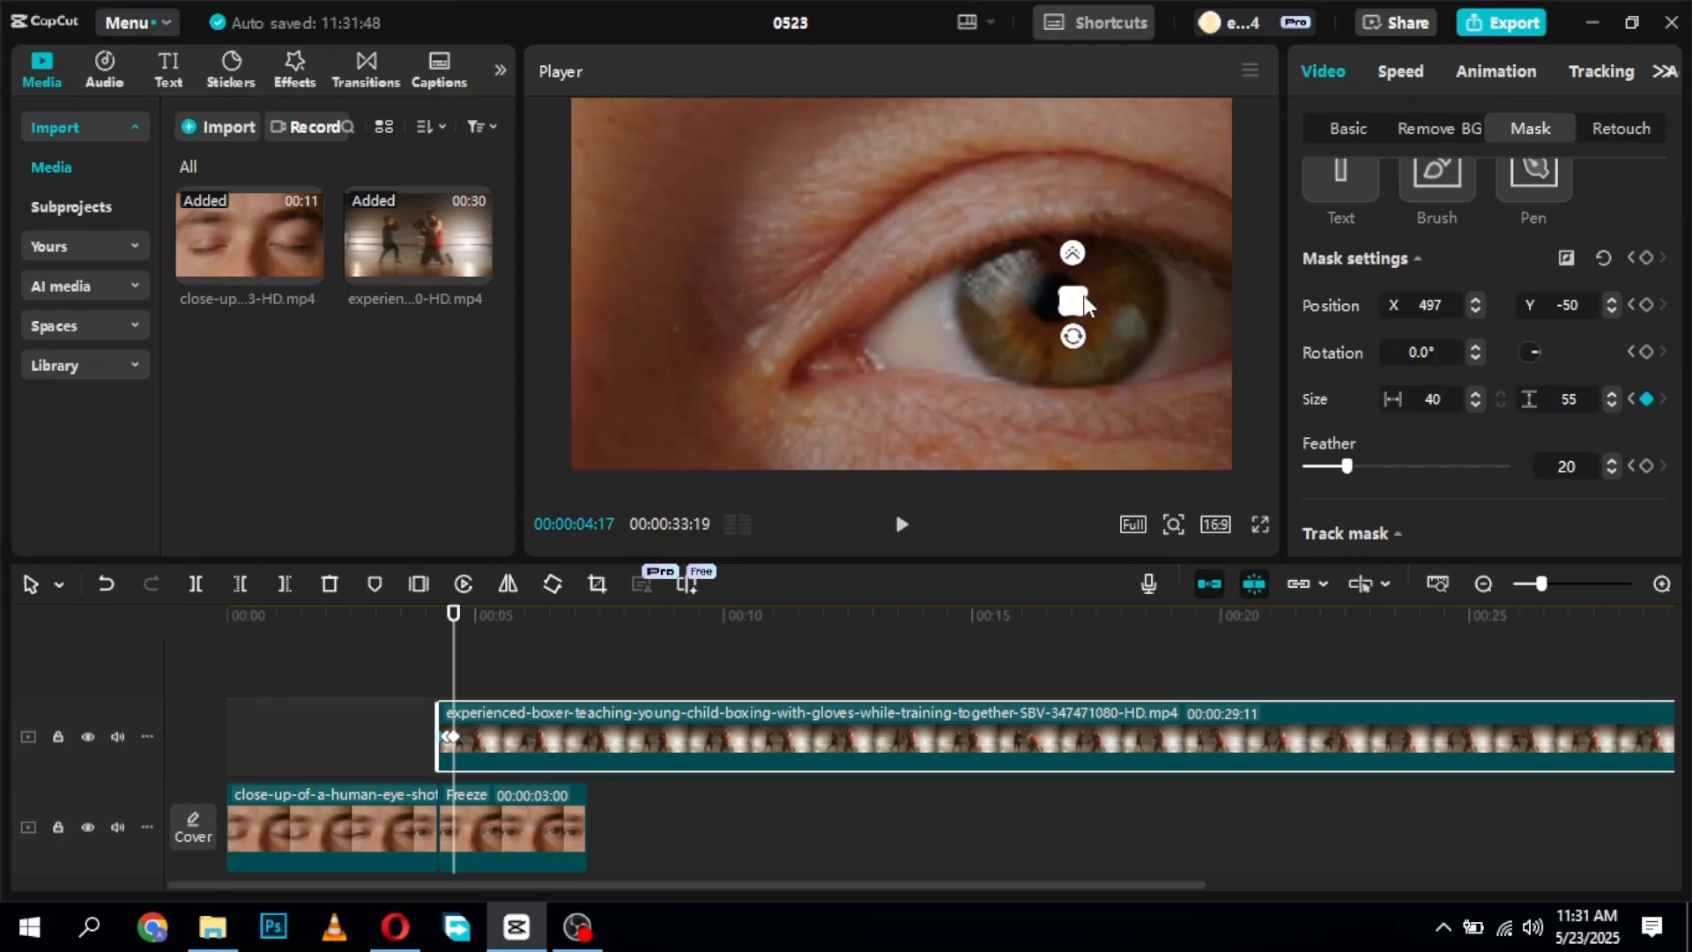
{"action": "left_click_drag", "start_coordinate": [1060, 289], "coordinate": [1030, 271]}
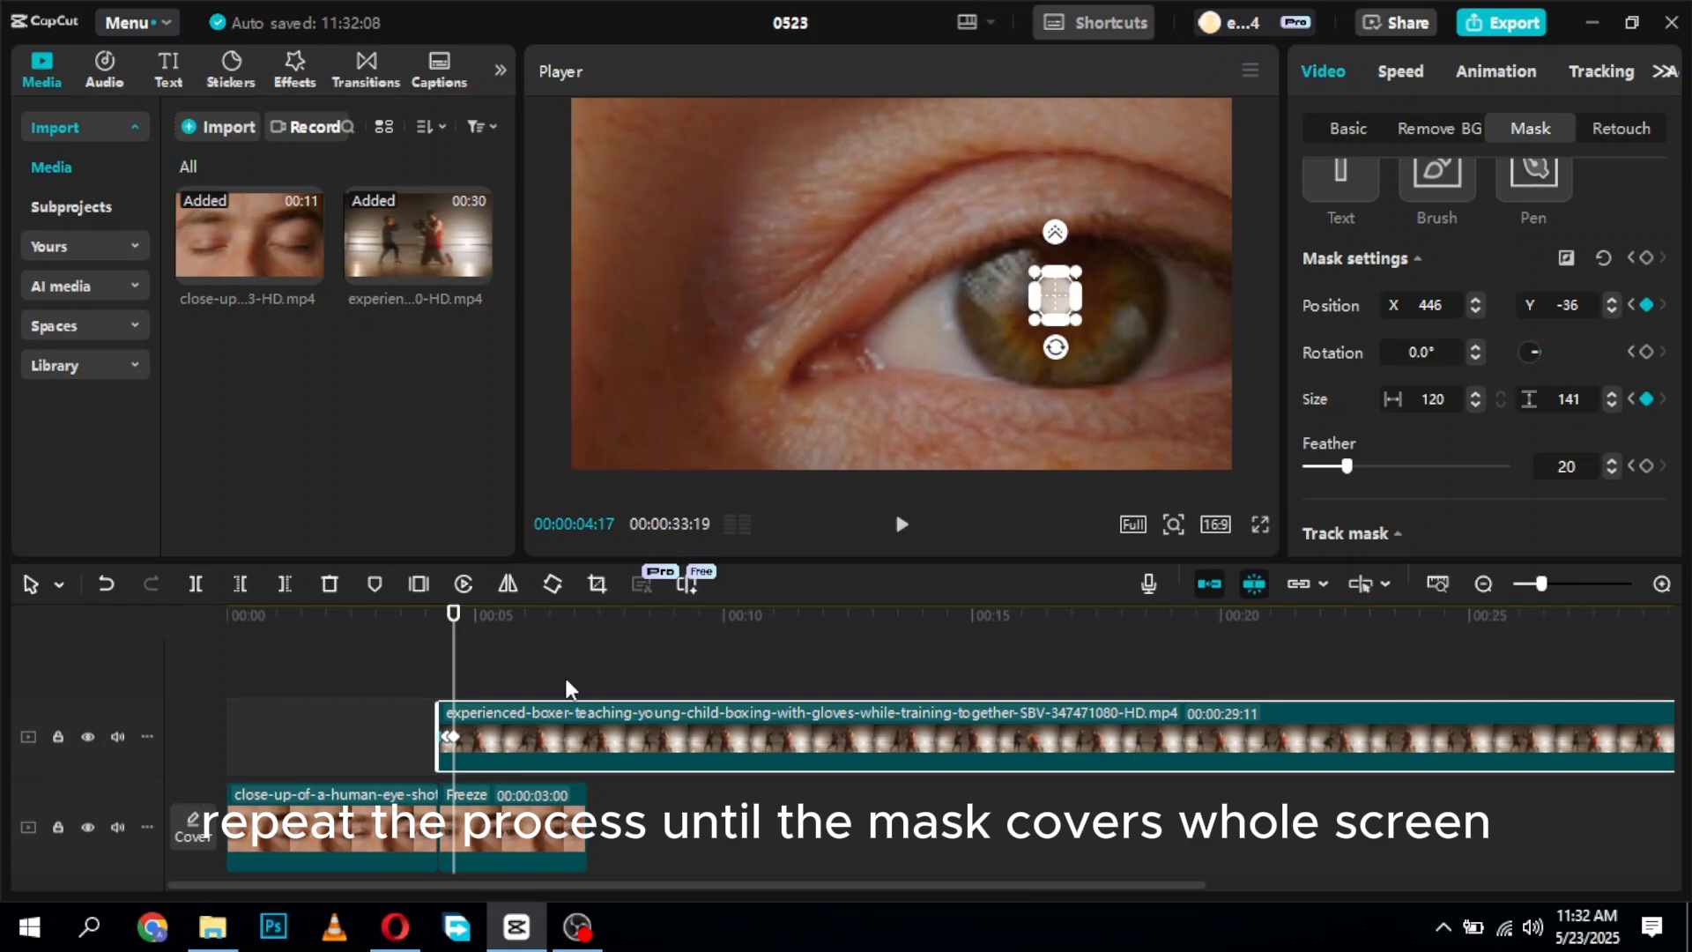
At 00:00:04:27, move the mask to about X 396, Y -46 and enlarge it to about 242 × 284
{"action": "key", "text": "Right"}
{"action": "key", "text": "Right"}
{"action": "key", "text": "Right"}
{"action": "key", "text": "Right"}
{"action": "key", "text": "Right"}
{"action": "key", "text": "Right"}
{"action": "key", "text": "Right"}
{"action": "key", "text": "Right"}
{"action": "key", "text": "Right"}
{"action": "key", "text": "Right"}
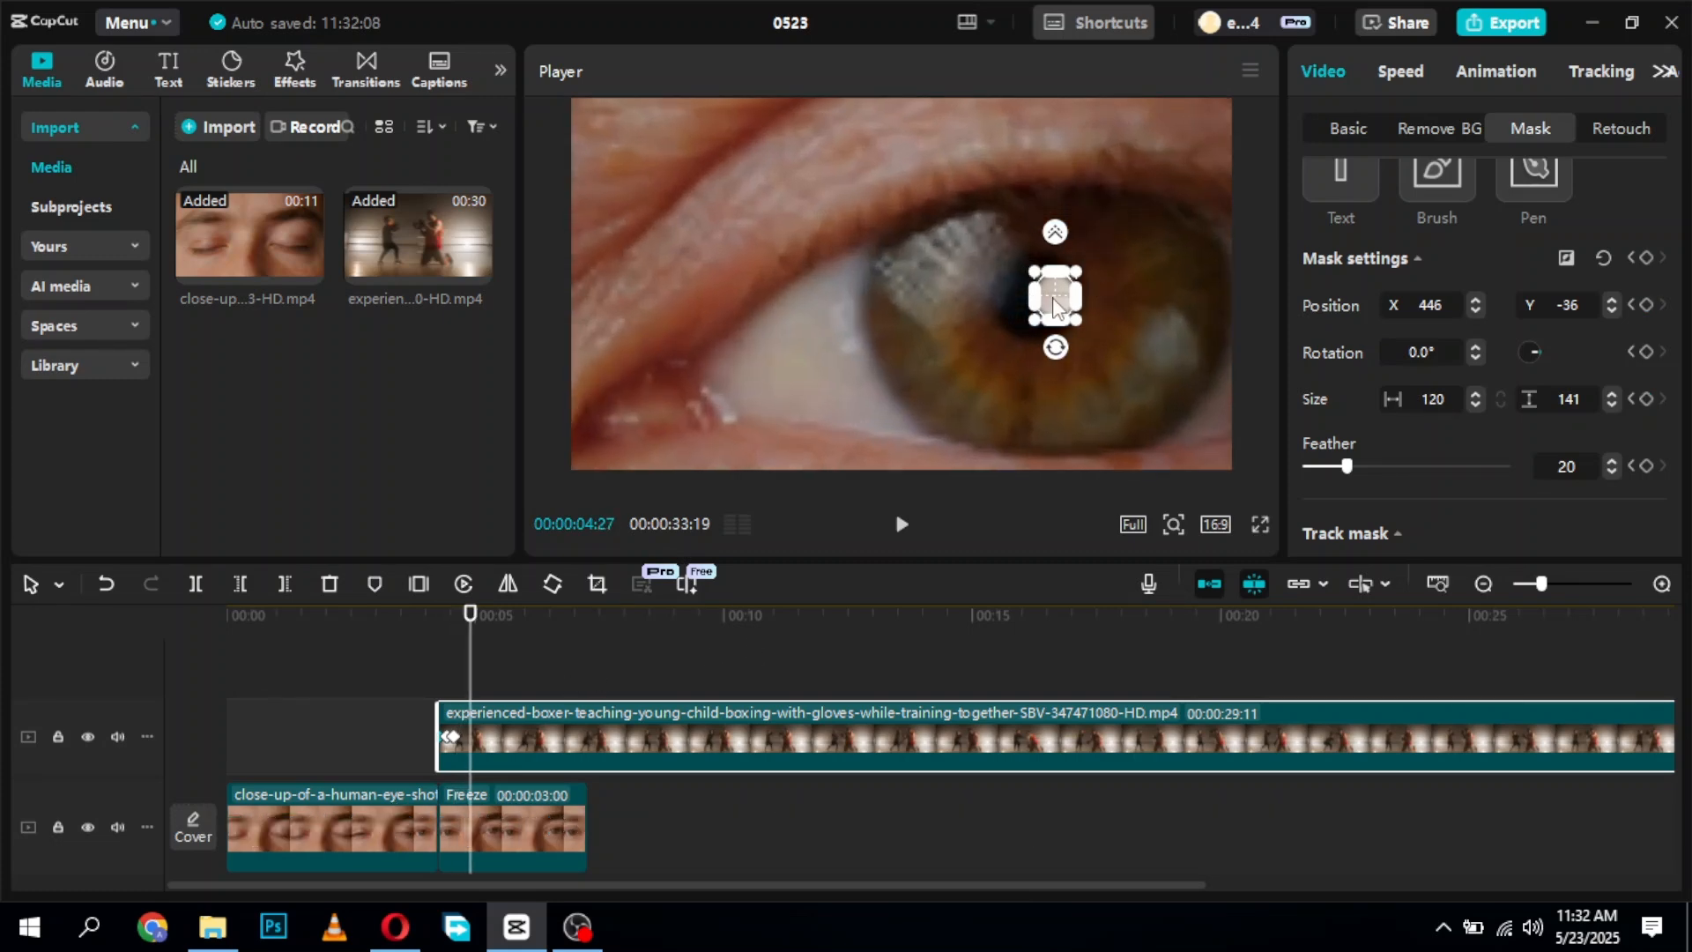
{"action": "left_click_drag", "start_coordinate": [1053, 304], "coordinate": [1037, 305]}
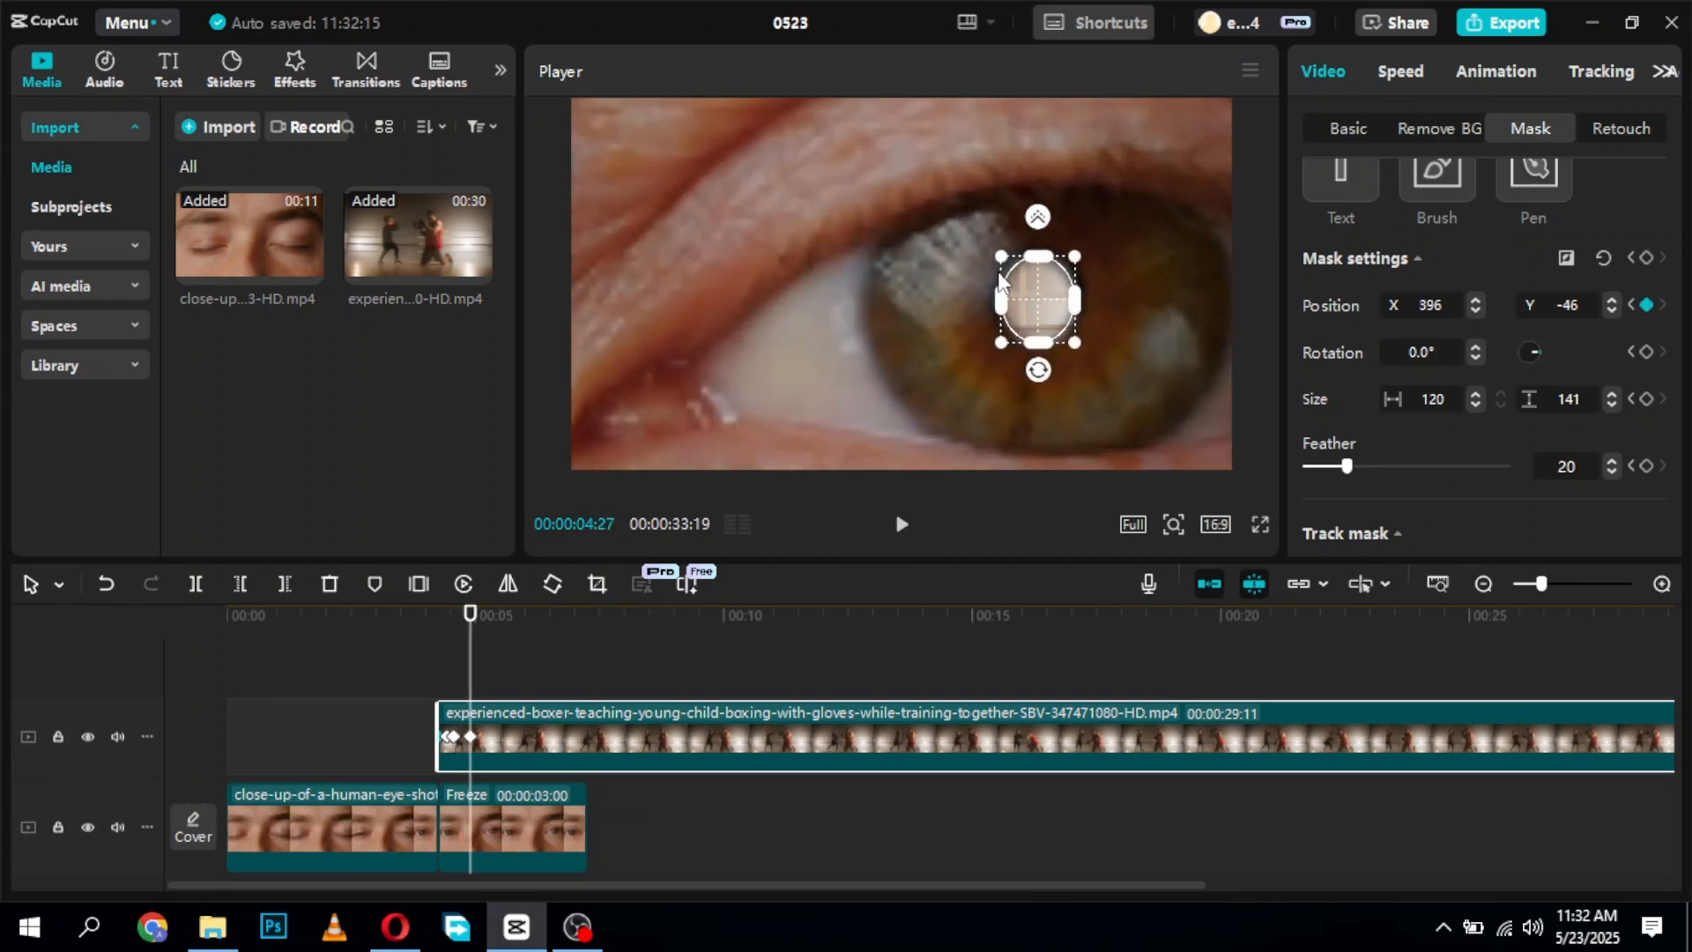
At 00:00:05:08, move the mask to about X 331, Y -46 and enlarge it to about 343 × 403
{"action": "key", "text": "Right"}
{"action": "key", "text": "Right"}
{"action": "key", "text": "Right"}
{"action": "key", "text": "Right"}
{"action": "key", "text": "Right"}
{"action": "key", "text": "Right"}
{"action": "key", "text": "Right"}
{"action": "key", "text": "Right"}
{"action": "key", "text": "Right"}
{"action": "key", "text": "Right"}
{"action": "key", "text": "Right"}
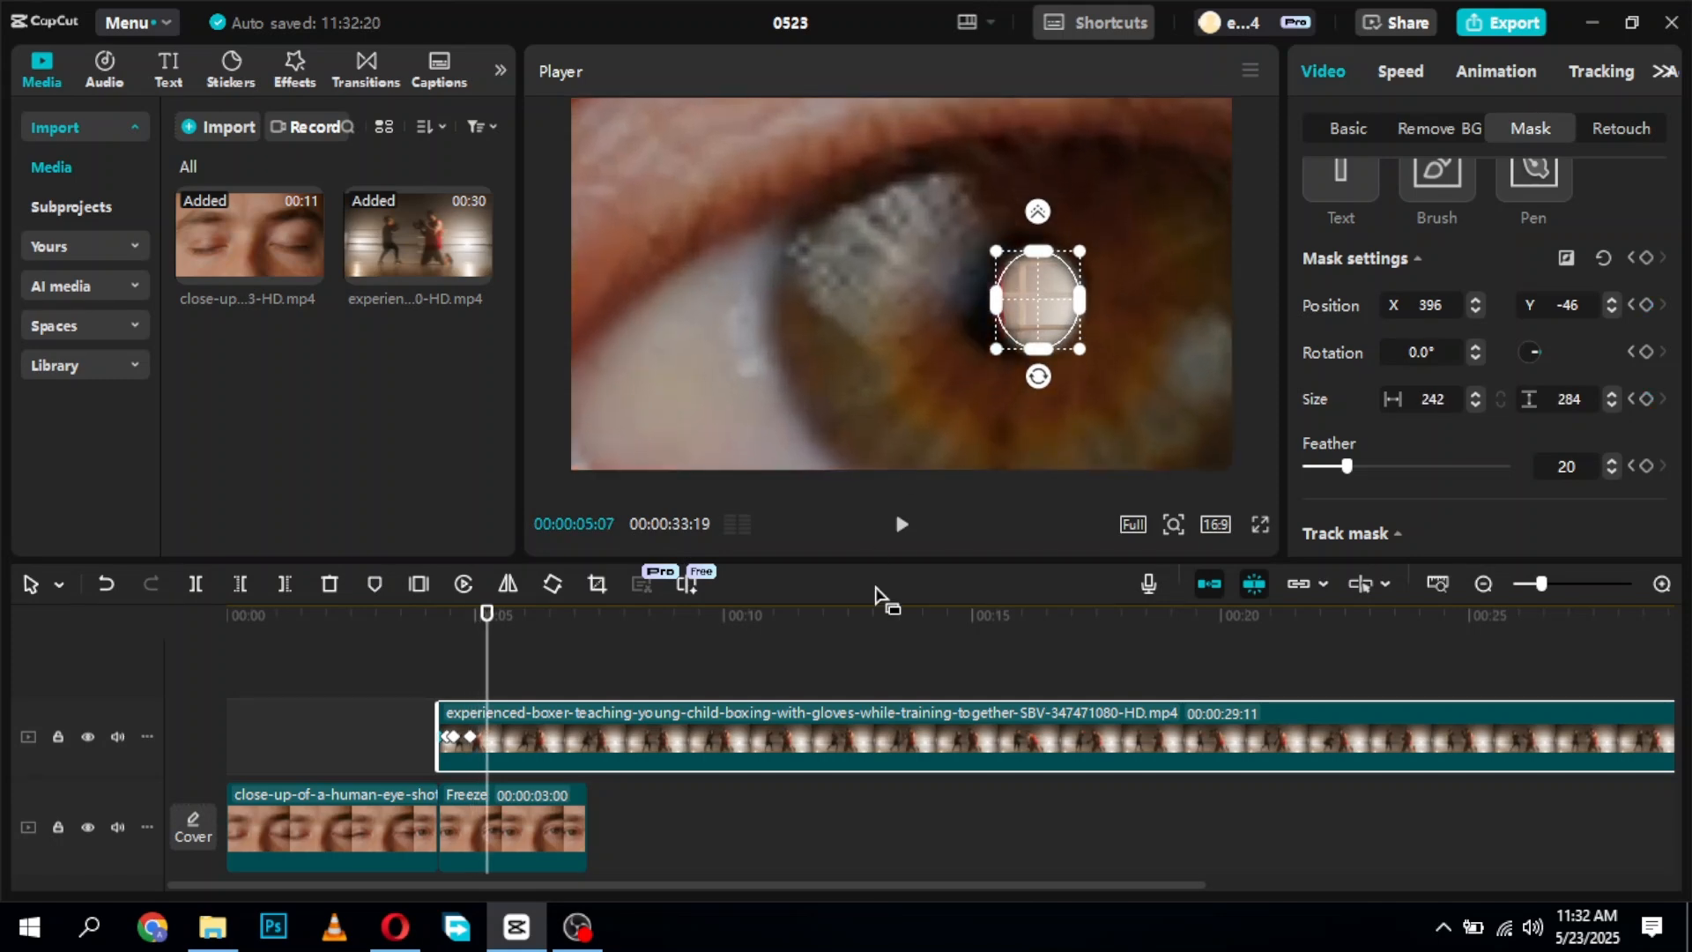
{"action": "left_click_drag", "start_coordinate": [1029, 299], "coordinate": [956, 230]}
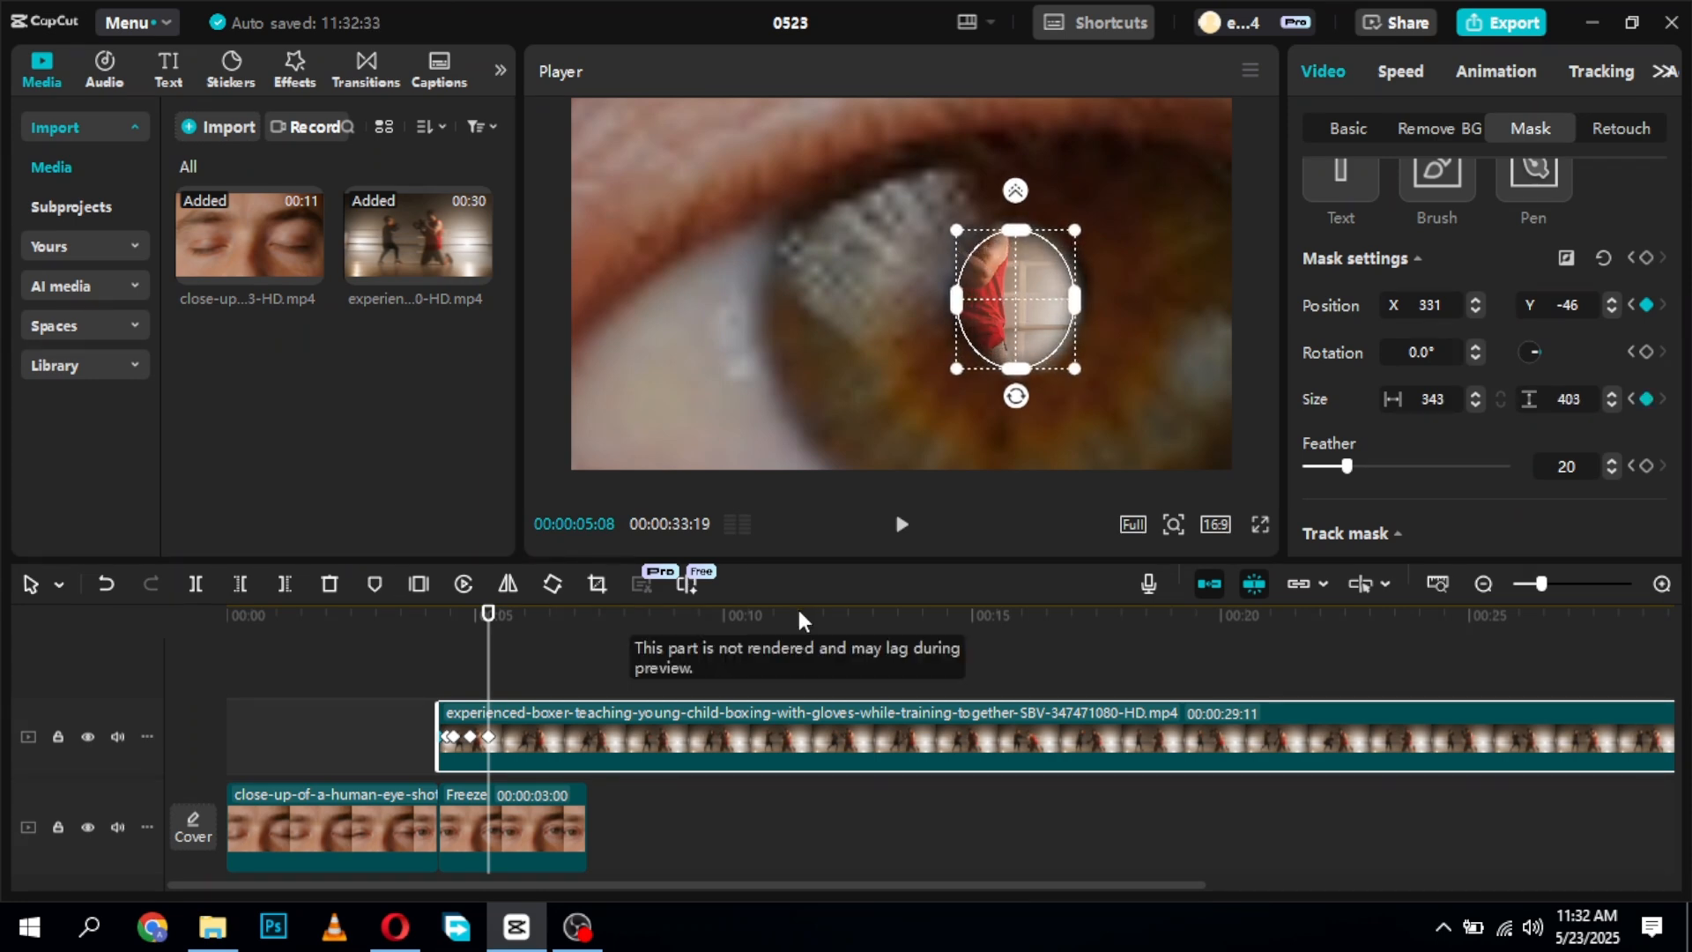
About 20 frames past the last keyframe, move the mask to about X 234, Y -39 and enlarge it to about 502 × 589
{"action": "key", "text": "Right"}
{"action": "key", "text": "Right"}
{"action": "key", "text": "Right"}
{"action": "key", "text": "Right"}
{"action": "key", "text": "Right"}
{"action": "key", "text": "Right"}
{"action": "key", "text": "Right"}
{"action": "key", "text": "Right"}
{"action": "key", "text": "Right"}
{"action": "key", "text": "Right"}
{"action": "key", "text": "Right"}
{"action": "key", "text": "Right"}
{"action": "key", "text": "Right"}
{"action": "key", "text": "Right"}
{"action": "key", "text": "Right"}
{"action": "key", "text": "Right"}
{"action": "key", "text": "Right"}
{"action": "key", "text": "Right"}
{"action": "key", "text": "Right"}
{"action": "key", "text": "Right"}
{"action": "left_click_drag", "start_coordinate": [997, 291], "coordinate": [961, 291]}
{"action": "left_click_drag", "start_coordinate": [914, 220], "coordinate": [893, 214]}
At 00:00:06:19, move the mask to about X 126, Y -32 and enlarge it to about 754 × 884
{"action": "key", "text": "Right"}
{"action": "key", "text": "Right"}
{"action": "key", "text": "Right"}
{"action": "key", "text": "Right"}
{"action": "key", "text": "Right"}
{"action": "key", "text": "Right"}
{"action": "key", "text": "Right"}
{"action": "key", "text": "Right"}
{"action": "key", "text": "Right"}
{"action": "key", "text": "Right"}
{"action": "key", "text": "Right"}
{"action": "key", "text": "Right"}
{"action": "key", "text": "Right"}
{"action": "key", "text": "Right"}
{"action": "key", "text": "Right"}
{"action": "key", "text": "Right"}
{"action": "key", "text": "Right"}
{"action": "key", "text": "Right"}
{"action": "key", "text": "Right"}
{"action": "key", "text": "Right"}
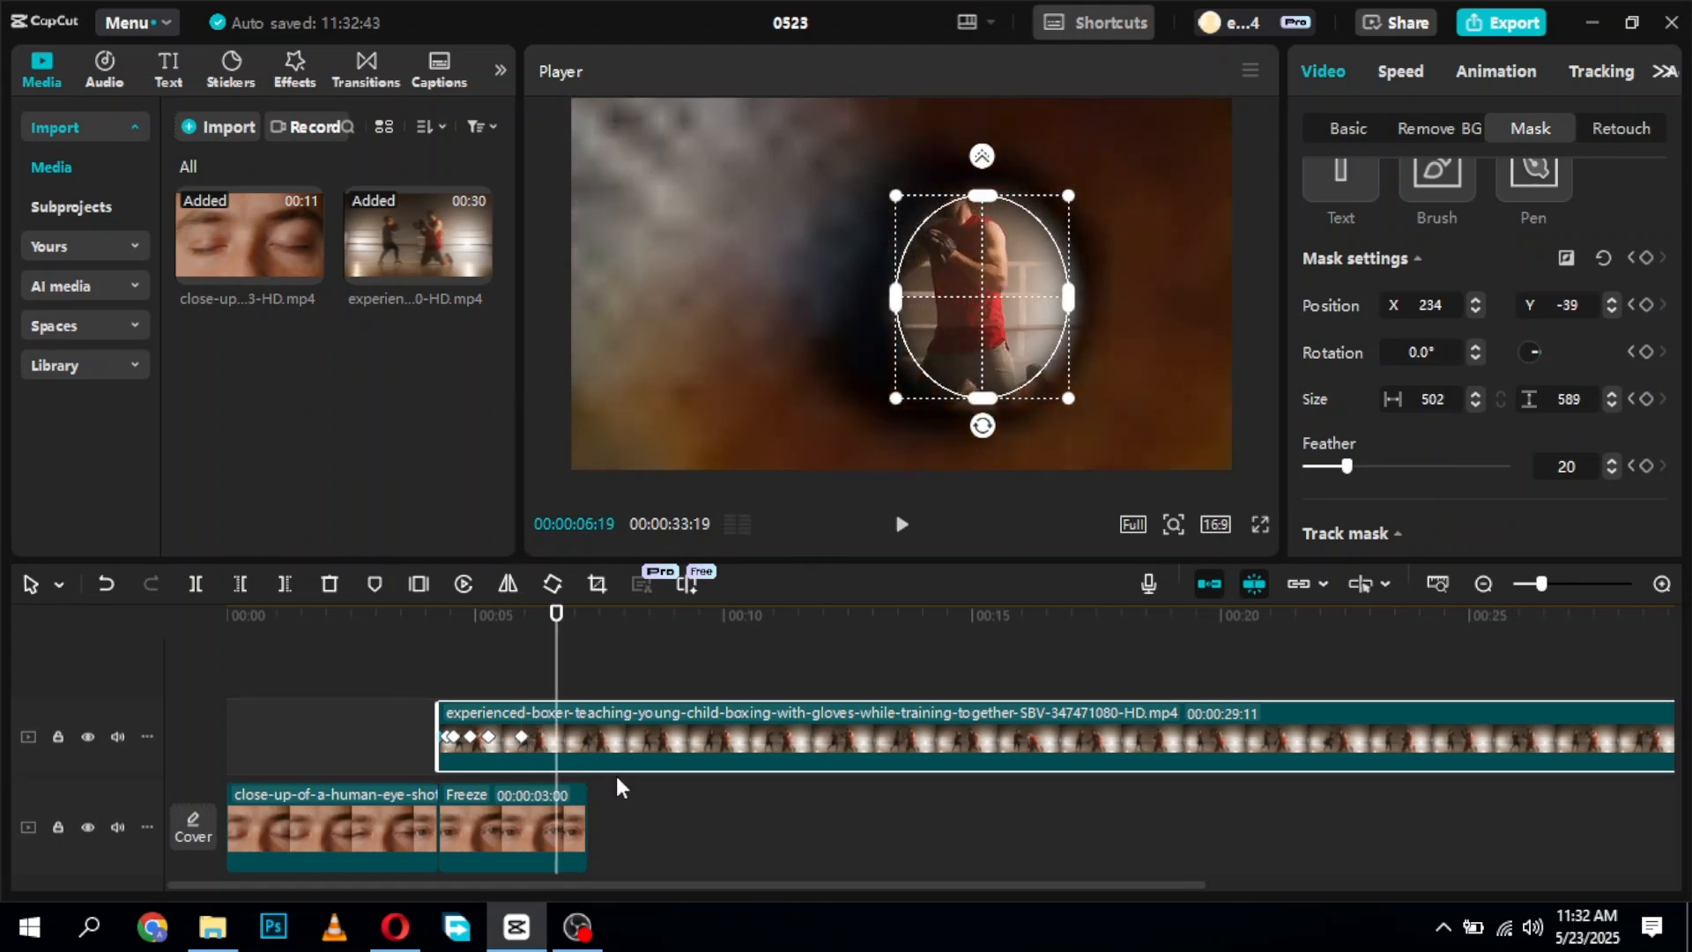
{"action": "left_click_drag", "start_coordinate": [991, 293], "coordinate": [956, 288]}
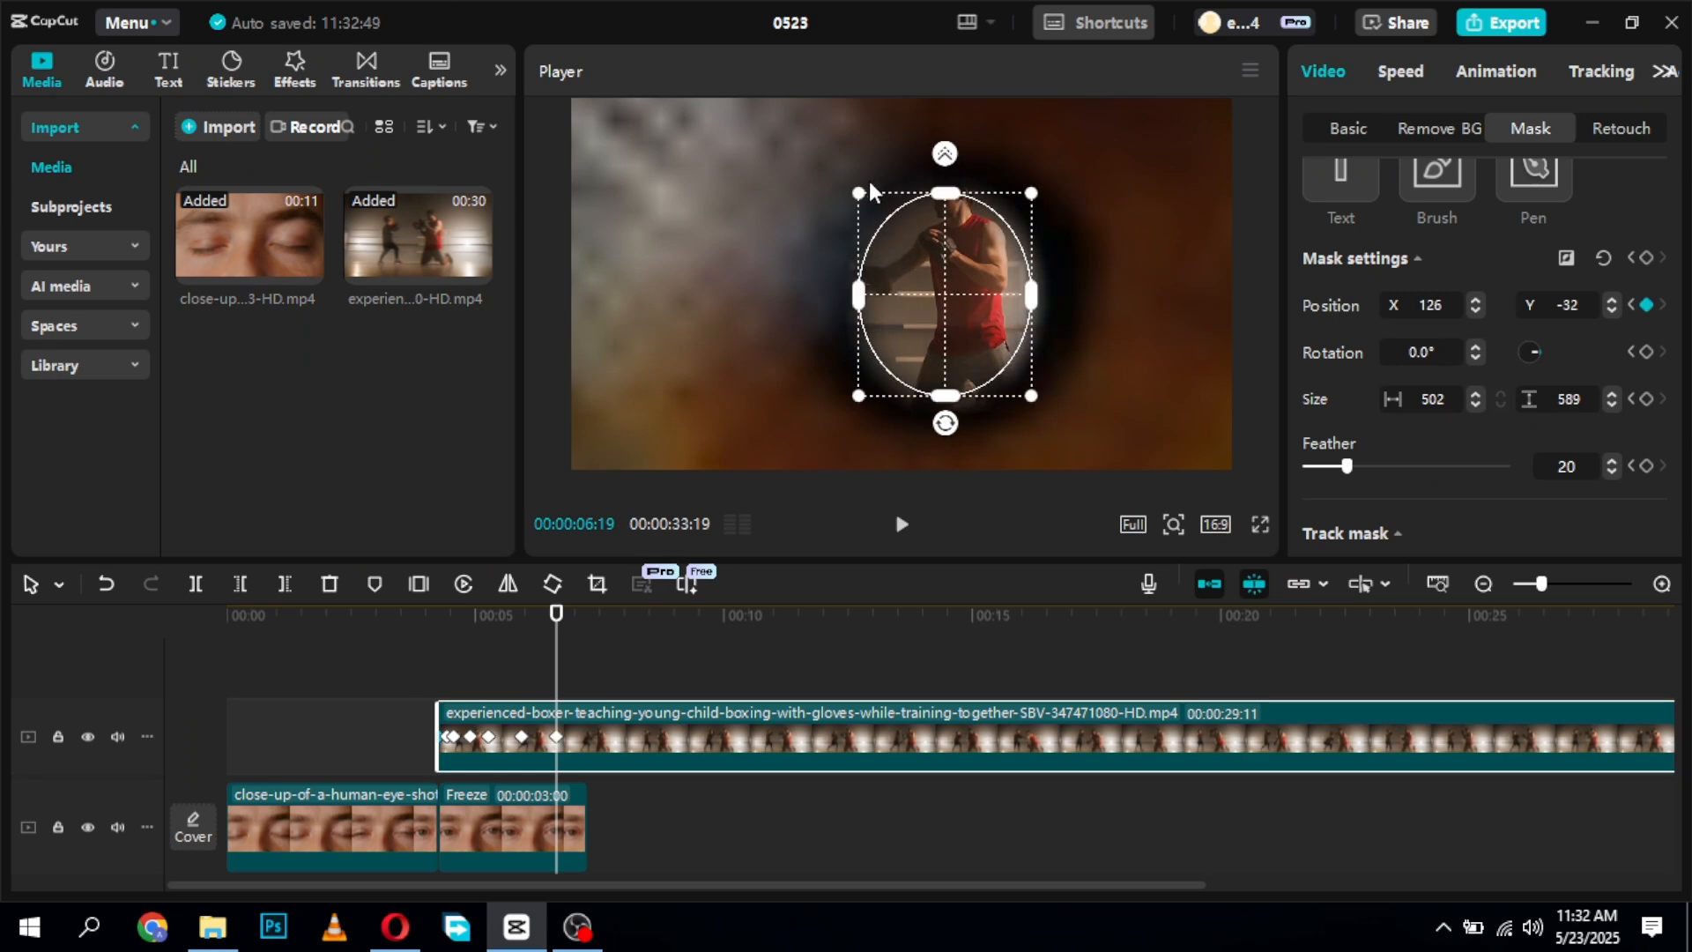
{"action": "left_click_drag", "start_coordinate": [857, 195], "coordinate": [813, 144]}
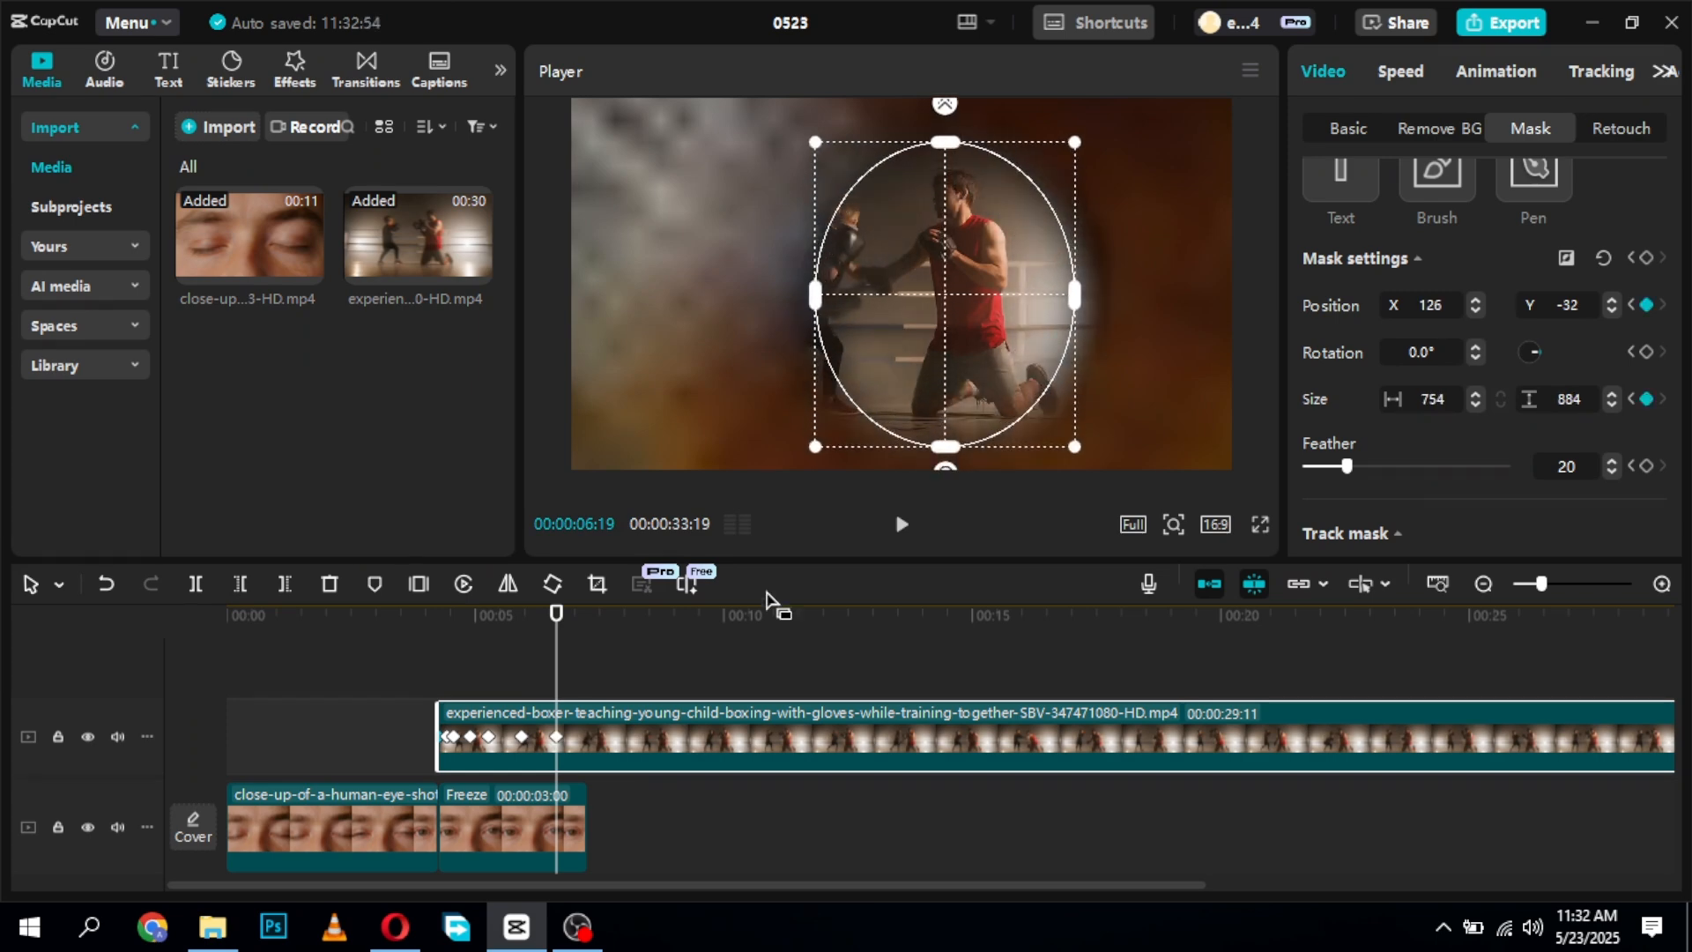
At 00:00:07:00, move the mask to about X 75, Y -32 and enlarge it to about 868 × 1019
{"action": "key", "text": "Right"}
{"action": "key", "text": "Right"}
{"action": "key", "text": "Right"}
{"action": "key", "text": "Right"}
{"action": "key", "text": "Right"}
{"action": "key", "text": "Right"}
{"action": "key", "text": "Right"}
{"action": "key", "text": "Right"}
{"action": "key", "text": "Right"}
{"action": "key", "text": "Right"}
{"action": "key", "text": "Right"}
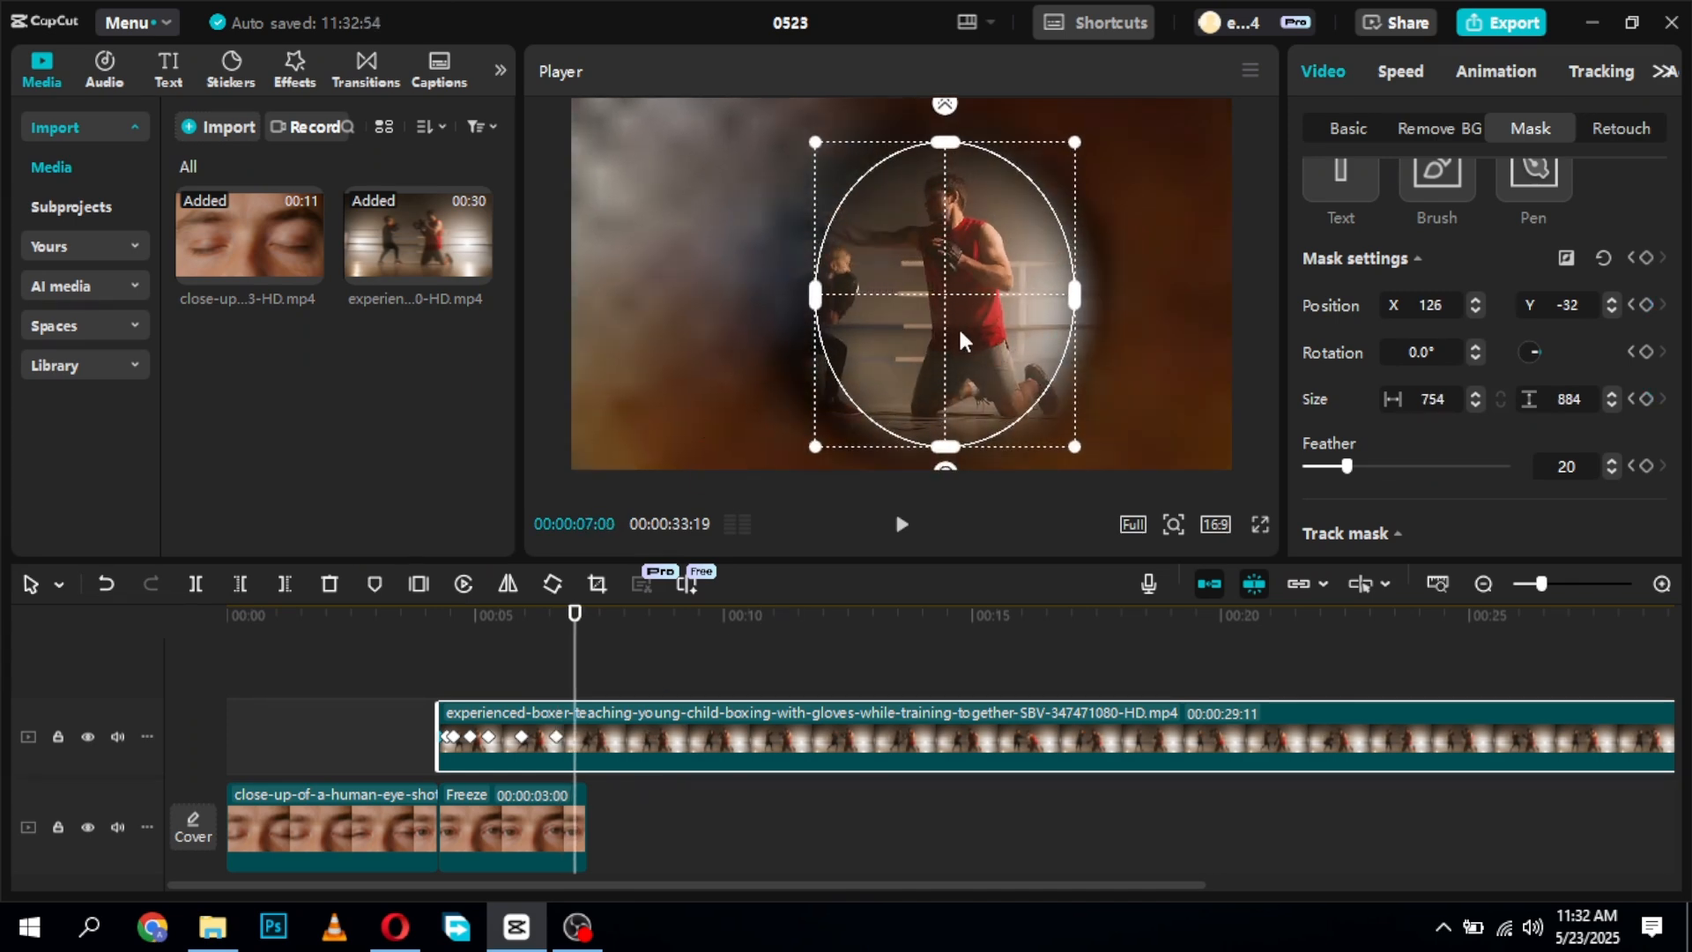
{"action": "left_click_drag", "start_coordinate": [959, 333], "coordinate": [943, 330]}
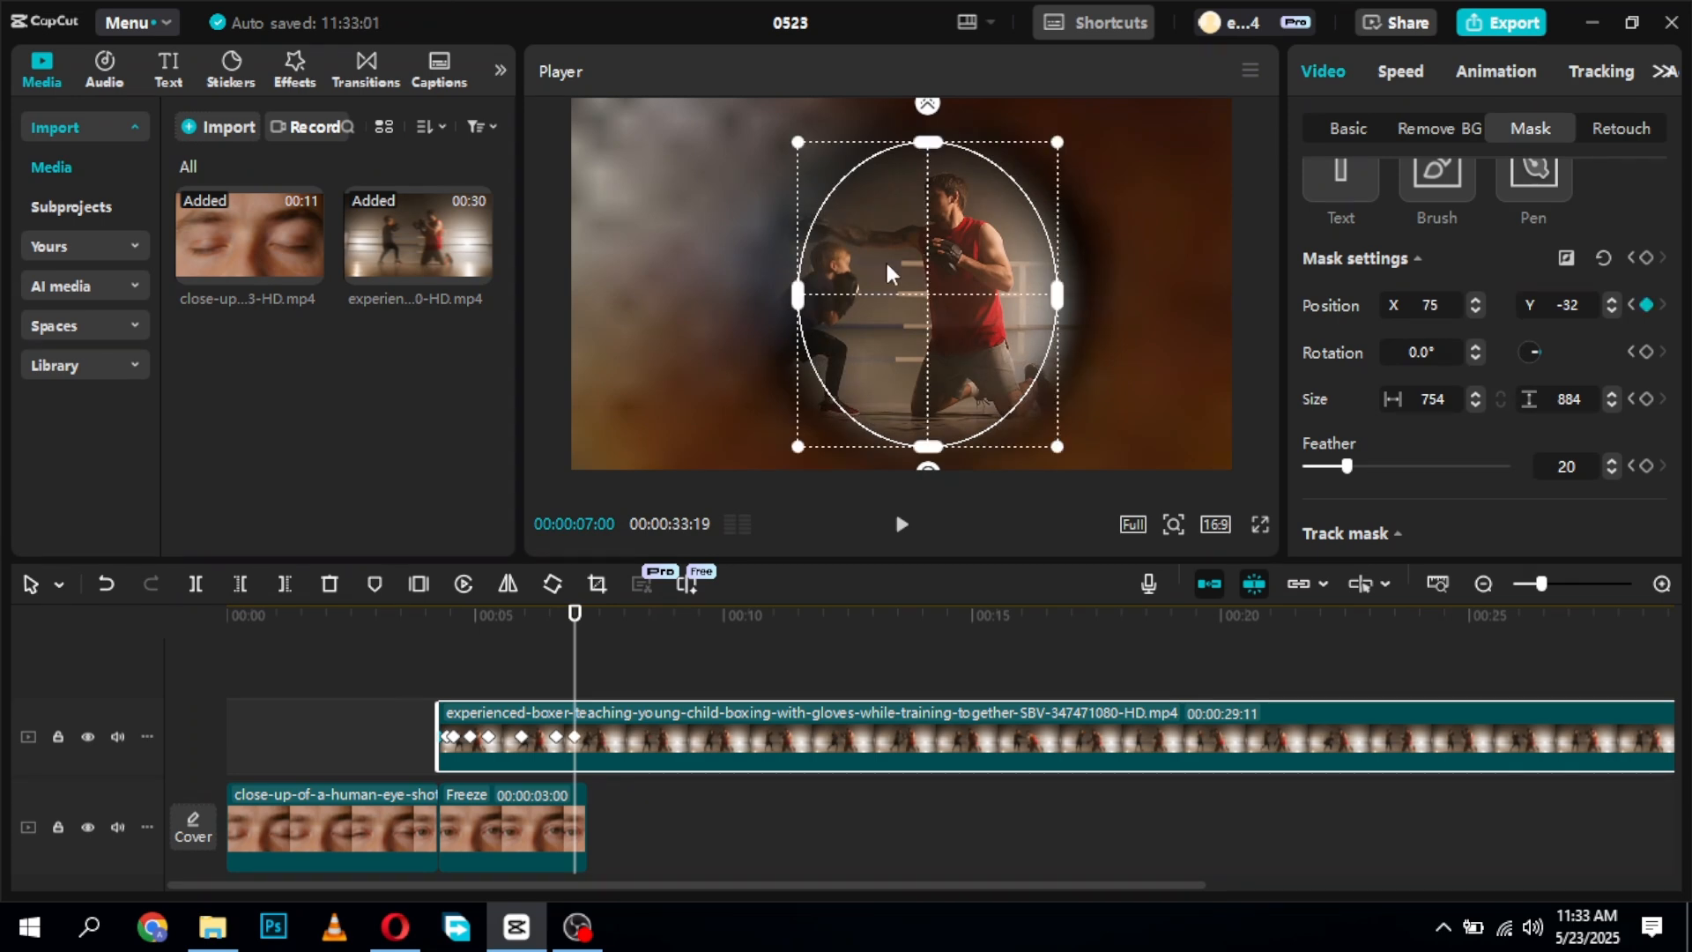
{"action": "left_click_drag", "start_coordinate": [793, 135], "coordinate": [775, 115]}
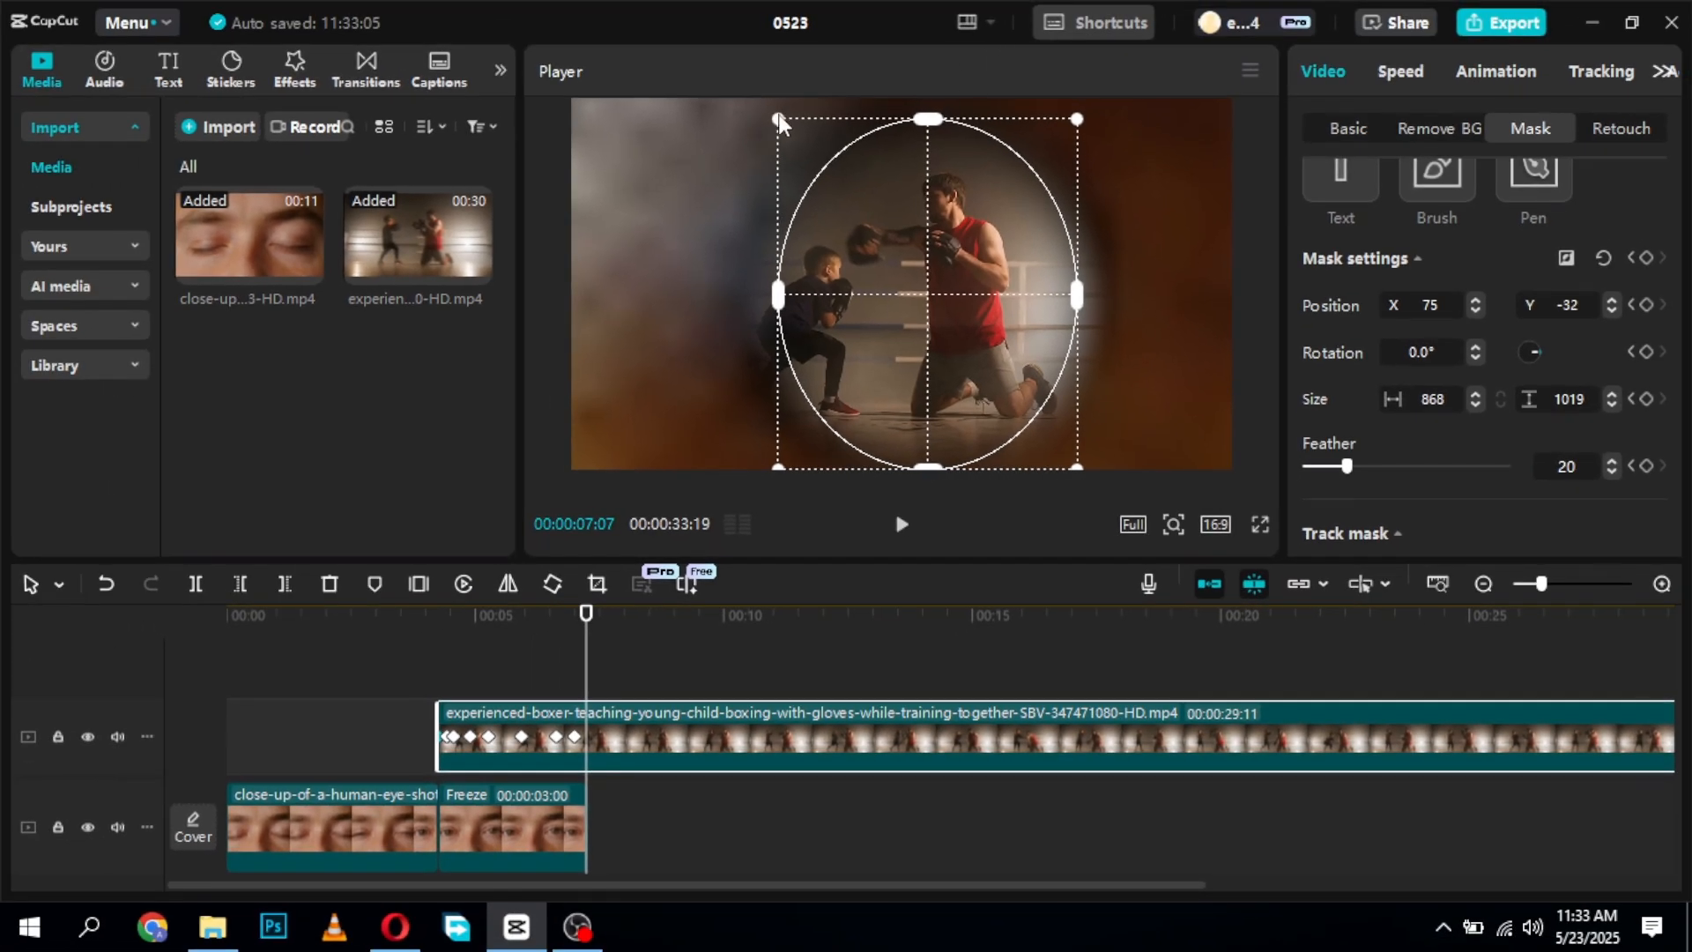
Enlarge the mask to about 1142 × 1340 at 00:00:07:07, and widen it to about 1610 at 00:00:07:24
{"action": "left_click_drag", "start_coordinate": [777, 109], "coordinate": [732, 97]}
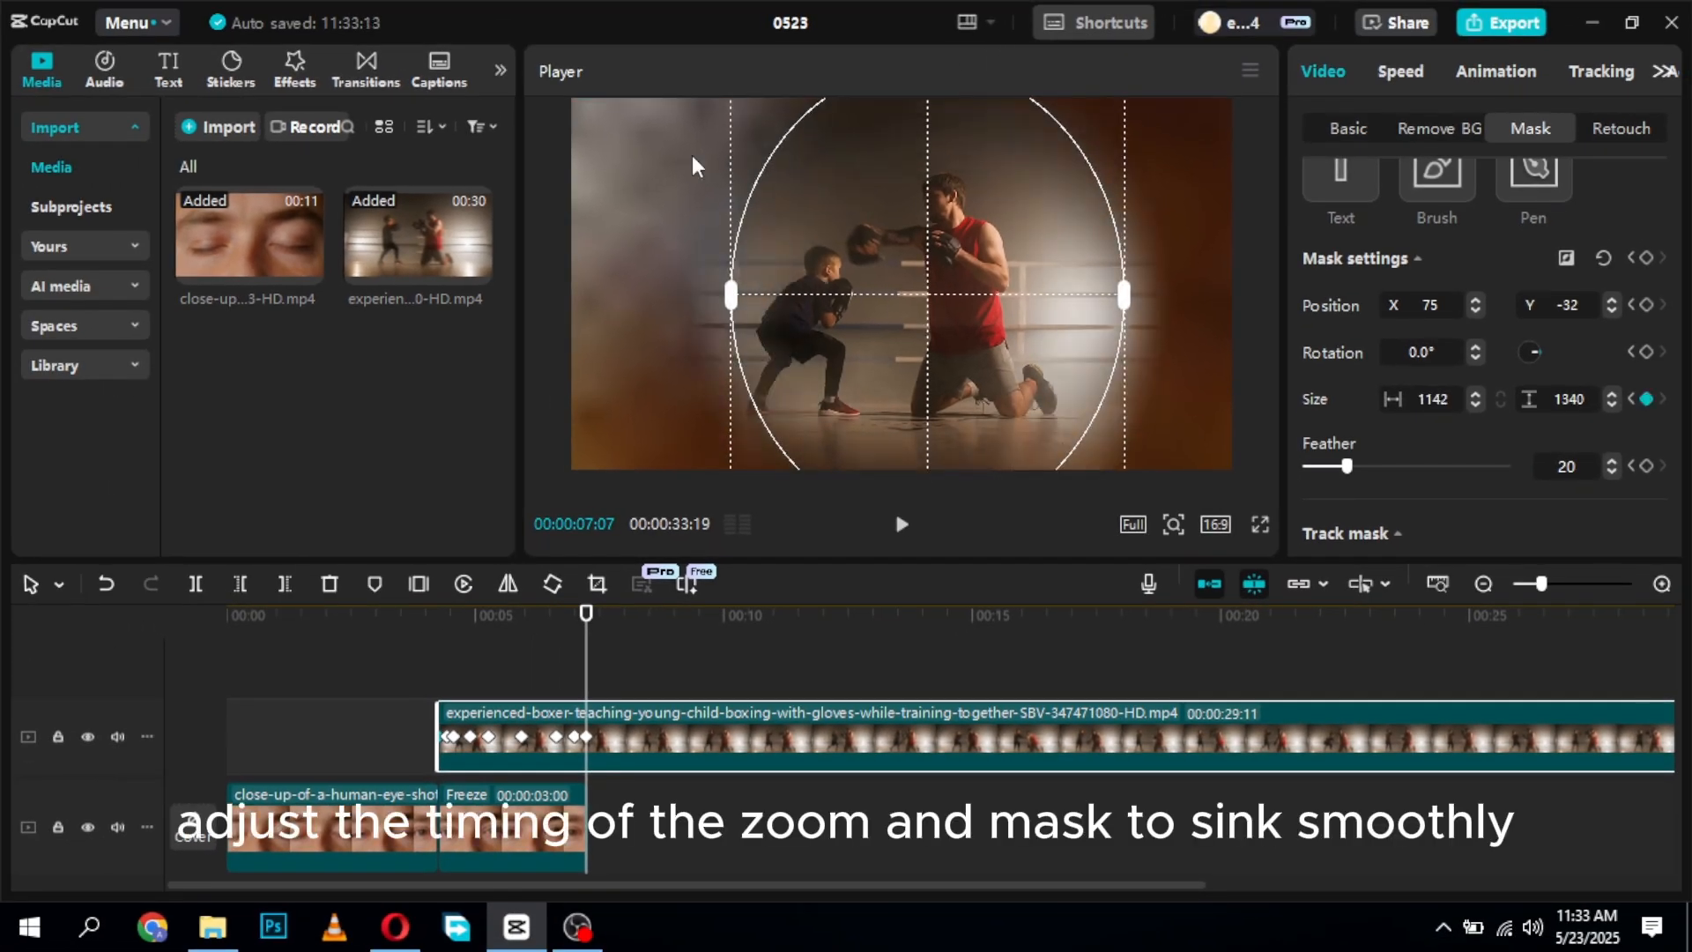
{"action": "key", "text": "Right"}
{"action": "key", "text": "Right"}
{"action": "key", "text": "Right"}
{"action": "key", "text": "Right"}
{"action": "key", "text": "Right"}
{"action": "key", "text": "Right"}
{"action": "key", "text": "Right"}
{"action": "key", "text": "Right"}
{"action": "key", "text": "Right"}
{"action": "key", "text": "Right"}
{"action": "key", "text": "Right"}
{"action": "key", "text": "Right"}
{"action": "key", "text": "Right"}
{"action": "key", "text": "Right"}
{"action": "key", "text": "Right"}
{"action": "key", "text": "Right"}
{"action": "key", "text": "Right"}
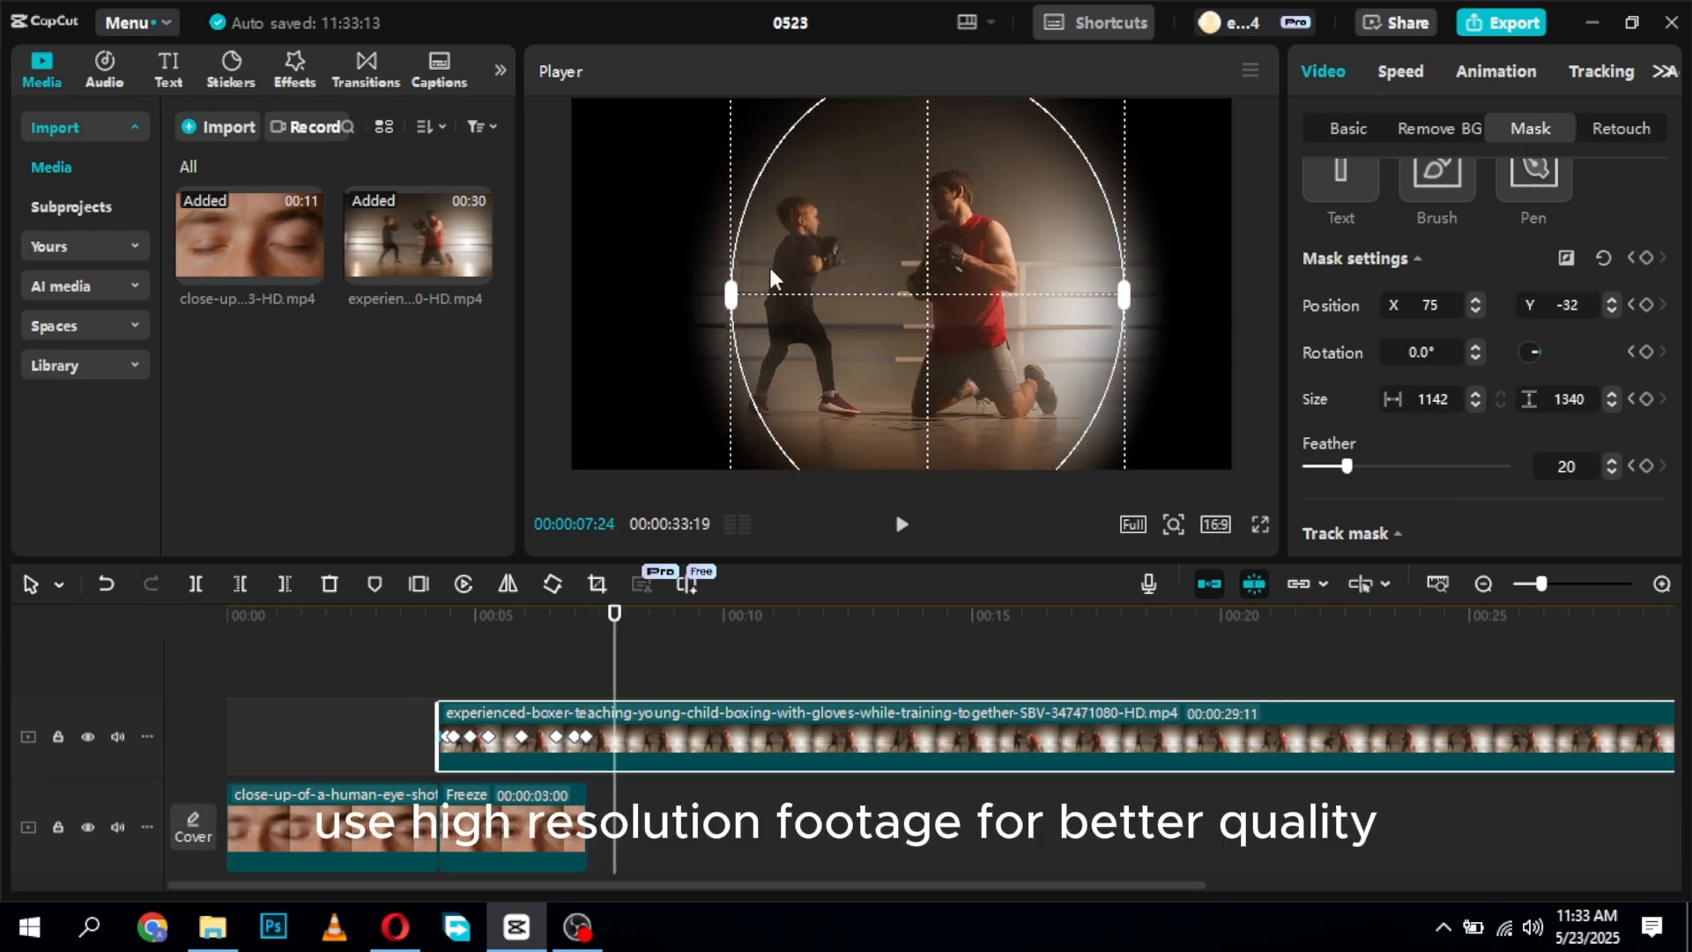
{"action": "left_click_drag", "start_coordinate": [730, 296], "coordinate": [650, 295]}
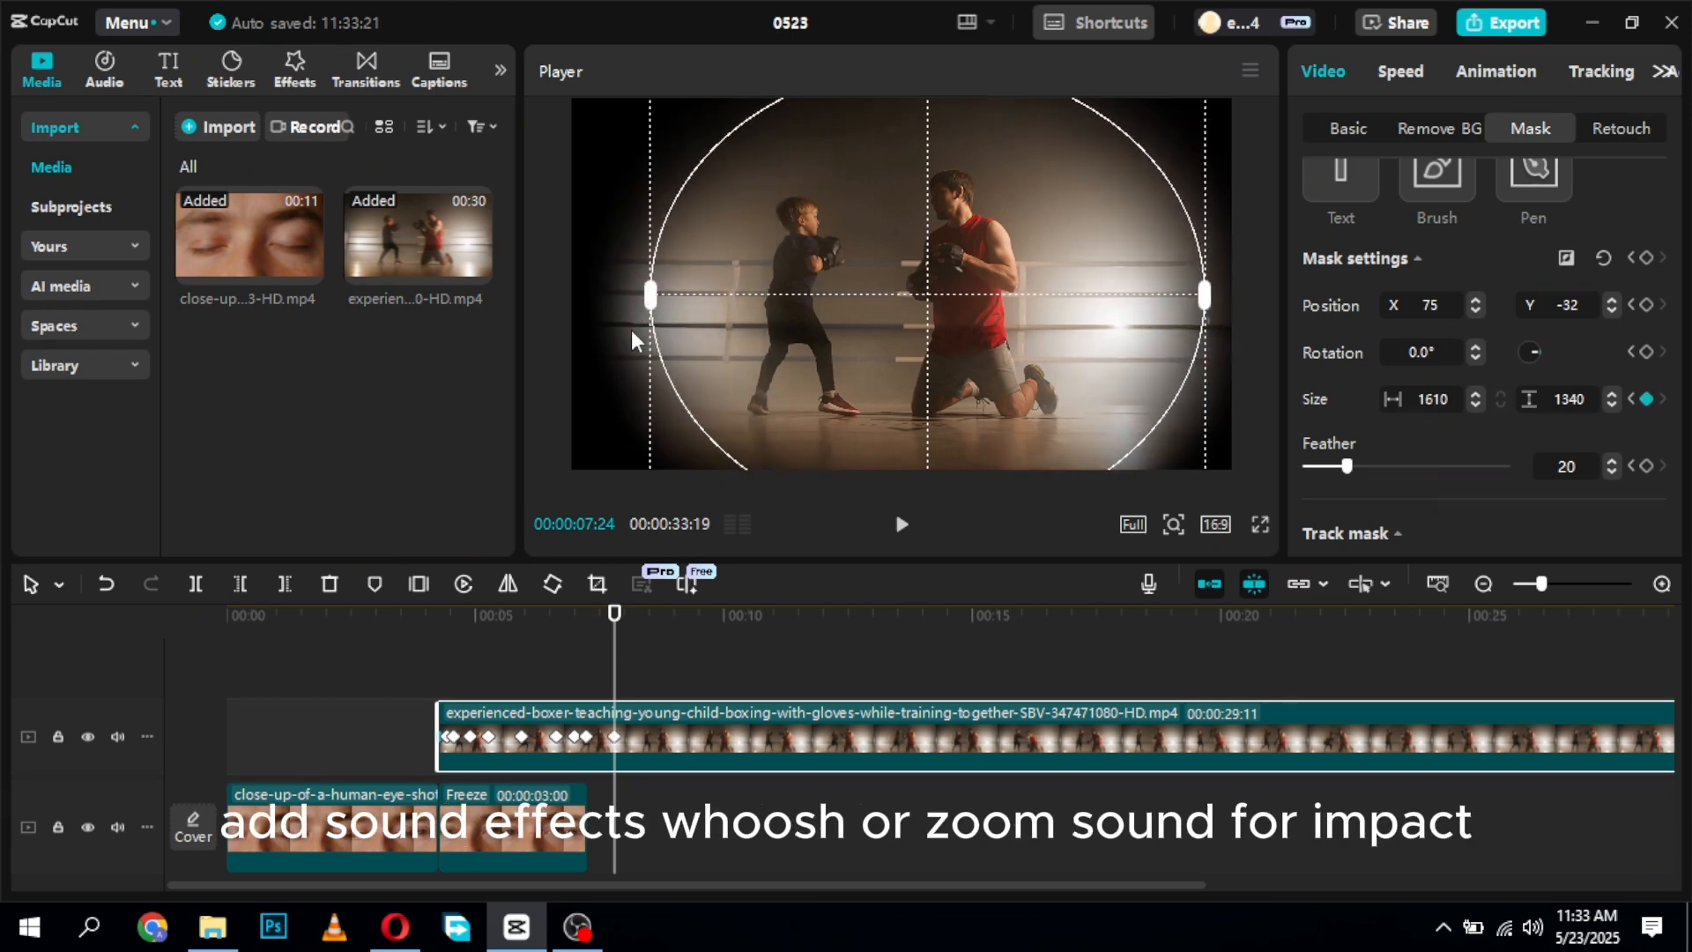
Play the boxing clip on to 00:00:08:28 and trim away everything after that point
{"action": "key", "text": "space"}
{"action": "key", "text": "space"}
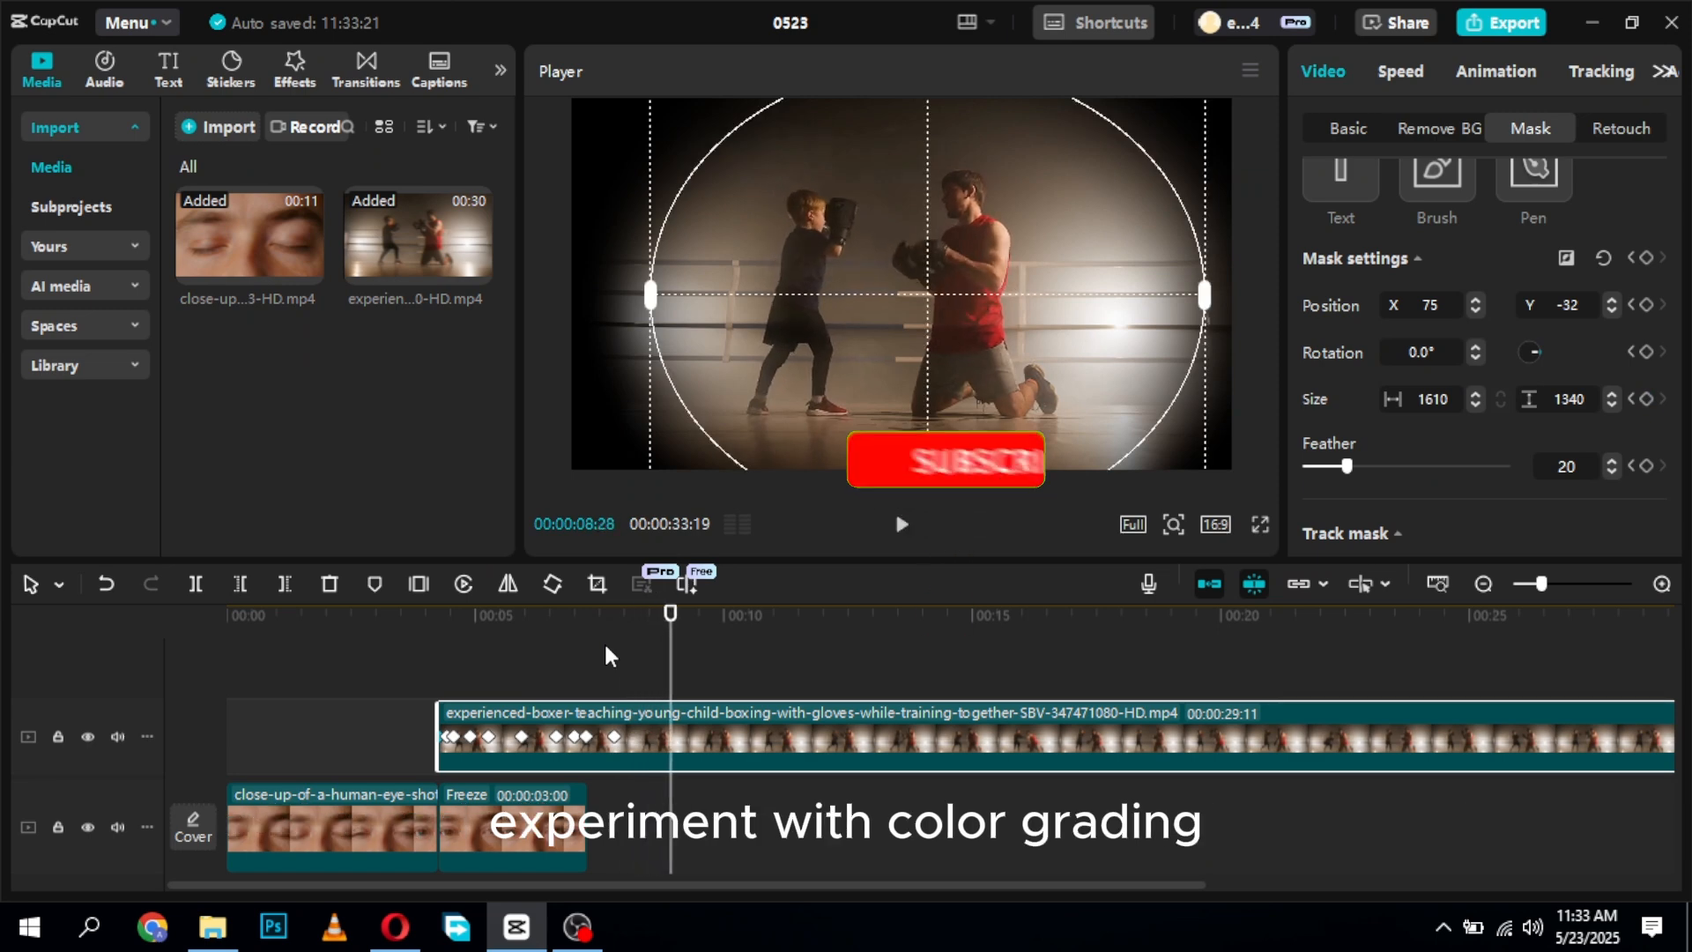
{"action": "key", "text": "w"}
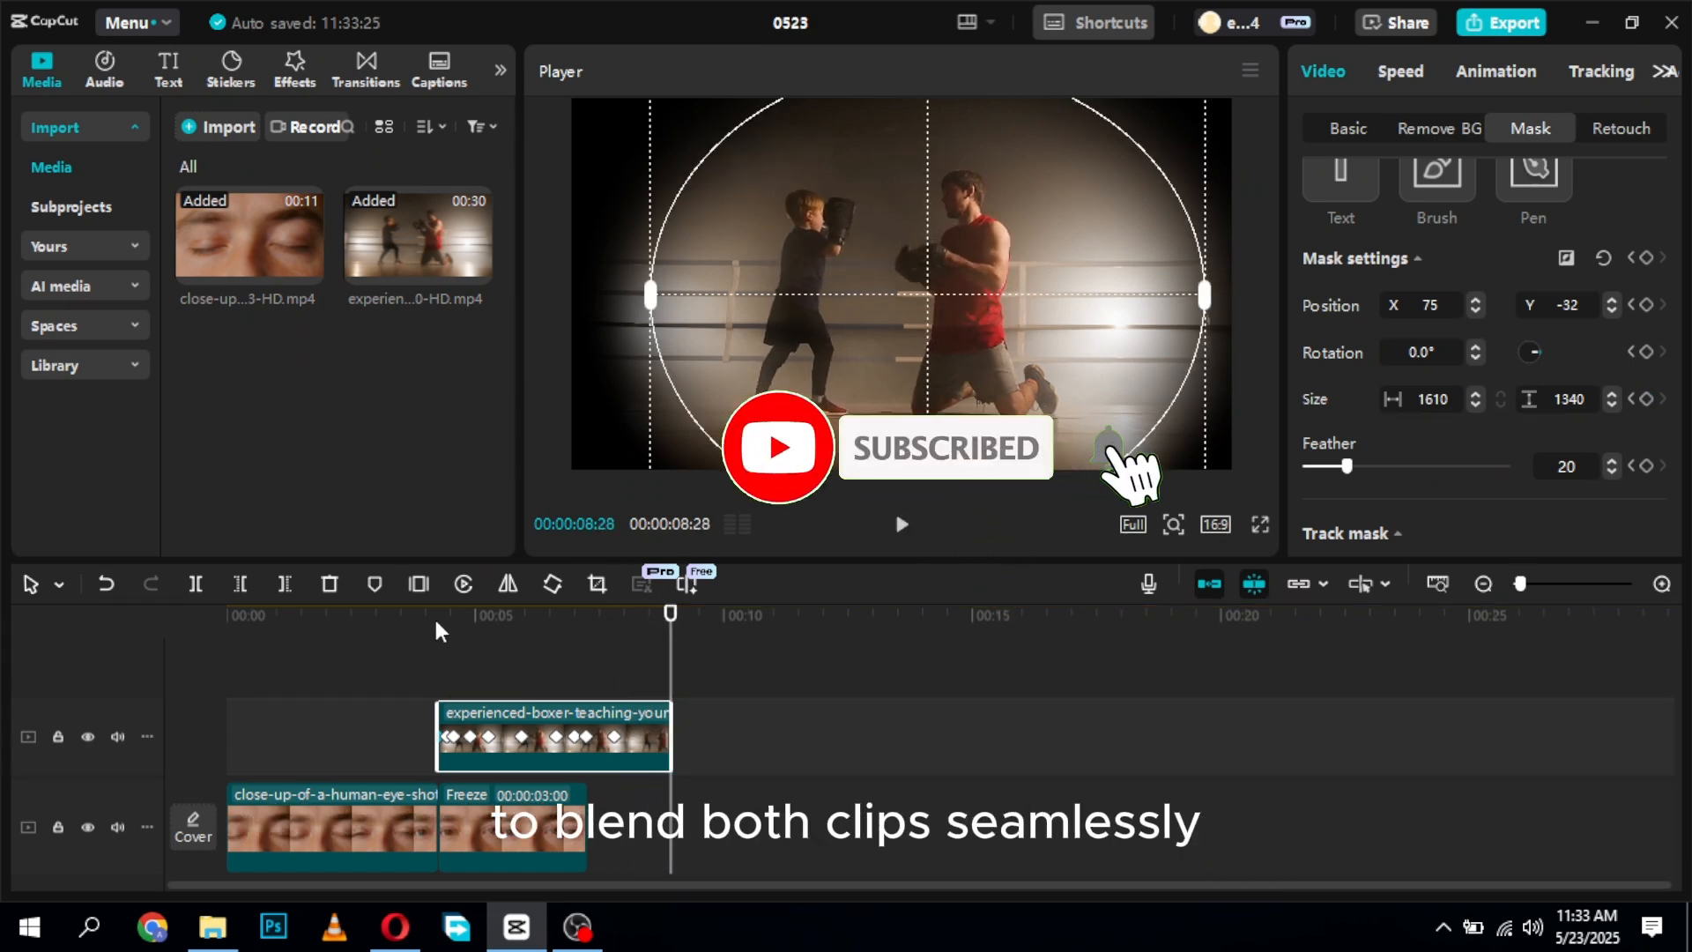